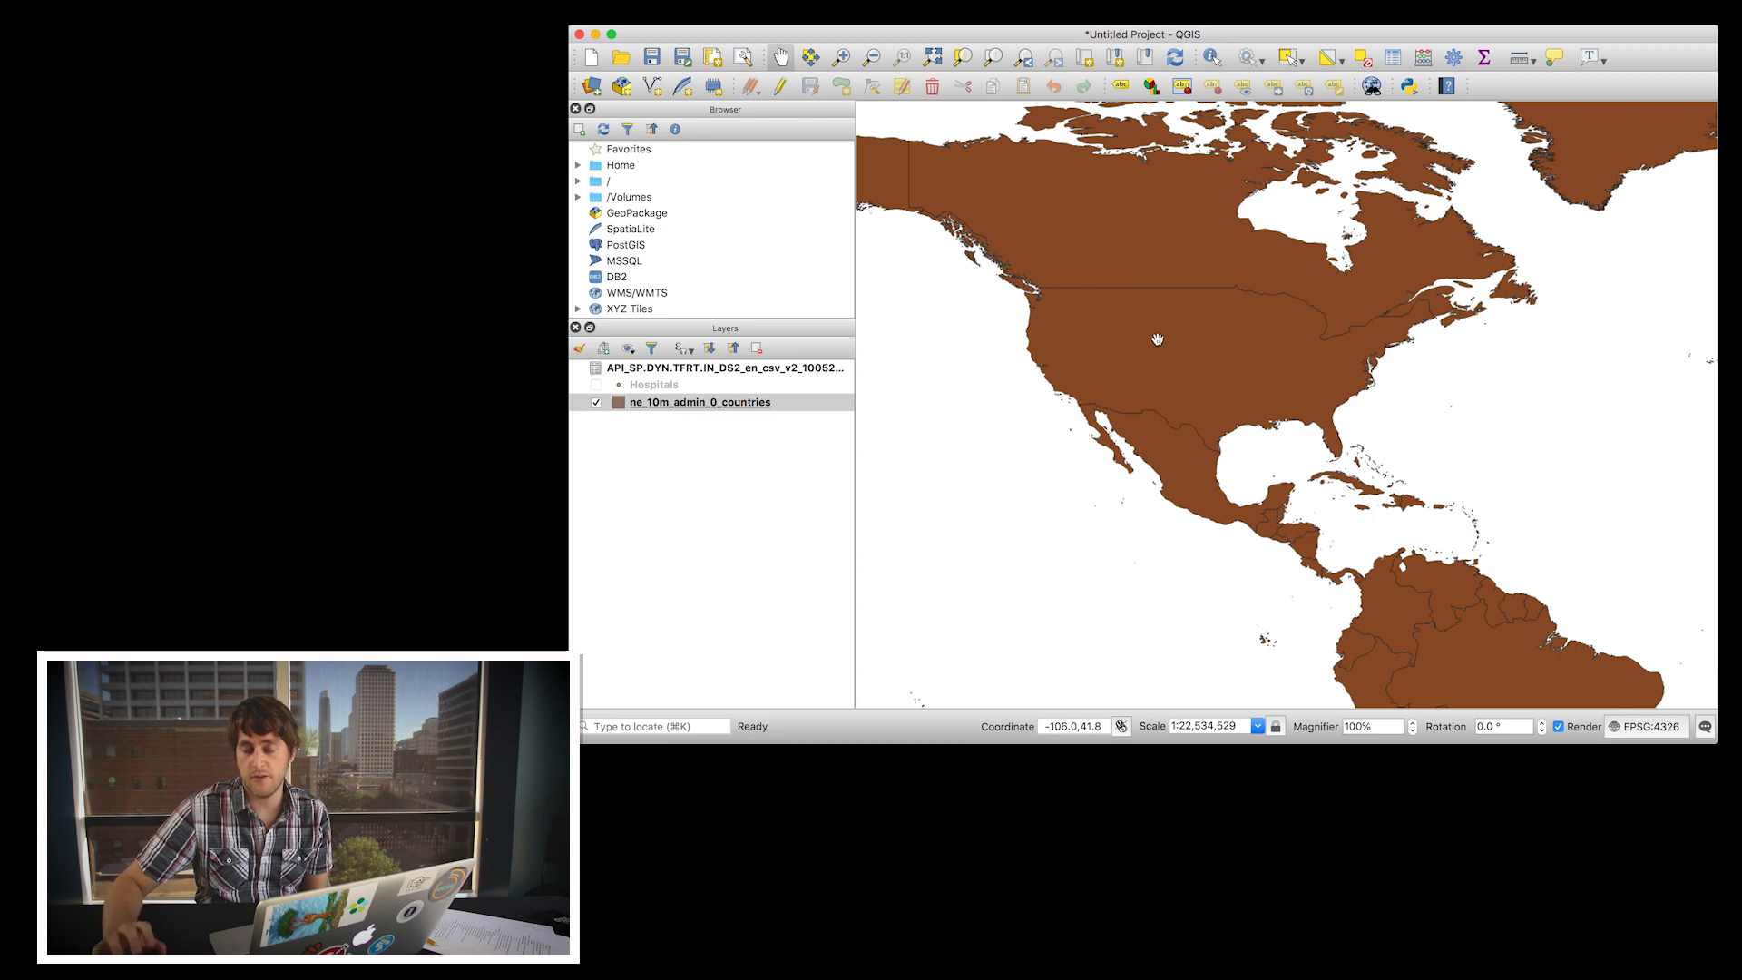
# Step: Open the ne_10m_admin_0_countries layer's symbology properties and switch its style from a single symbol to Graduated
pyautogui.scroll(-1, 1148, 338)
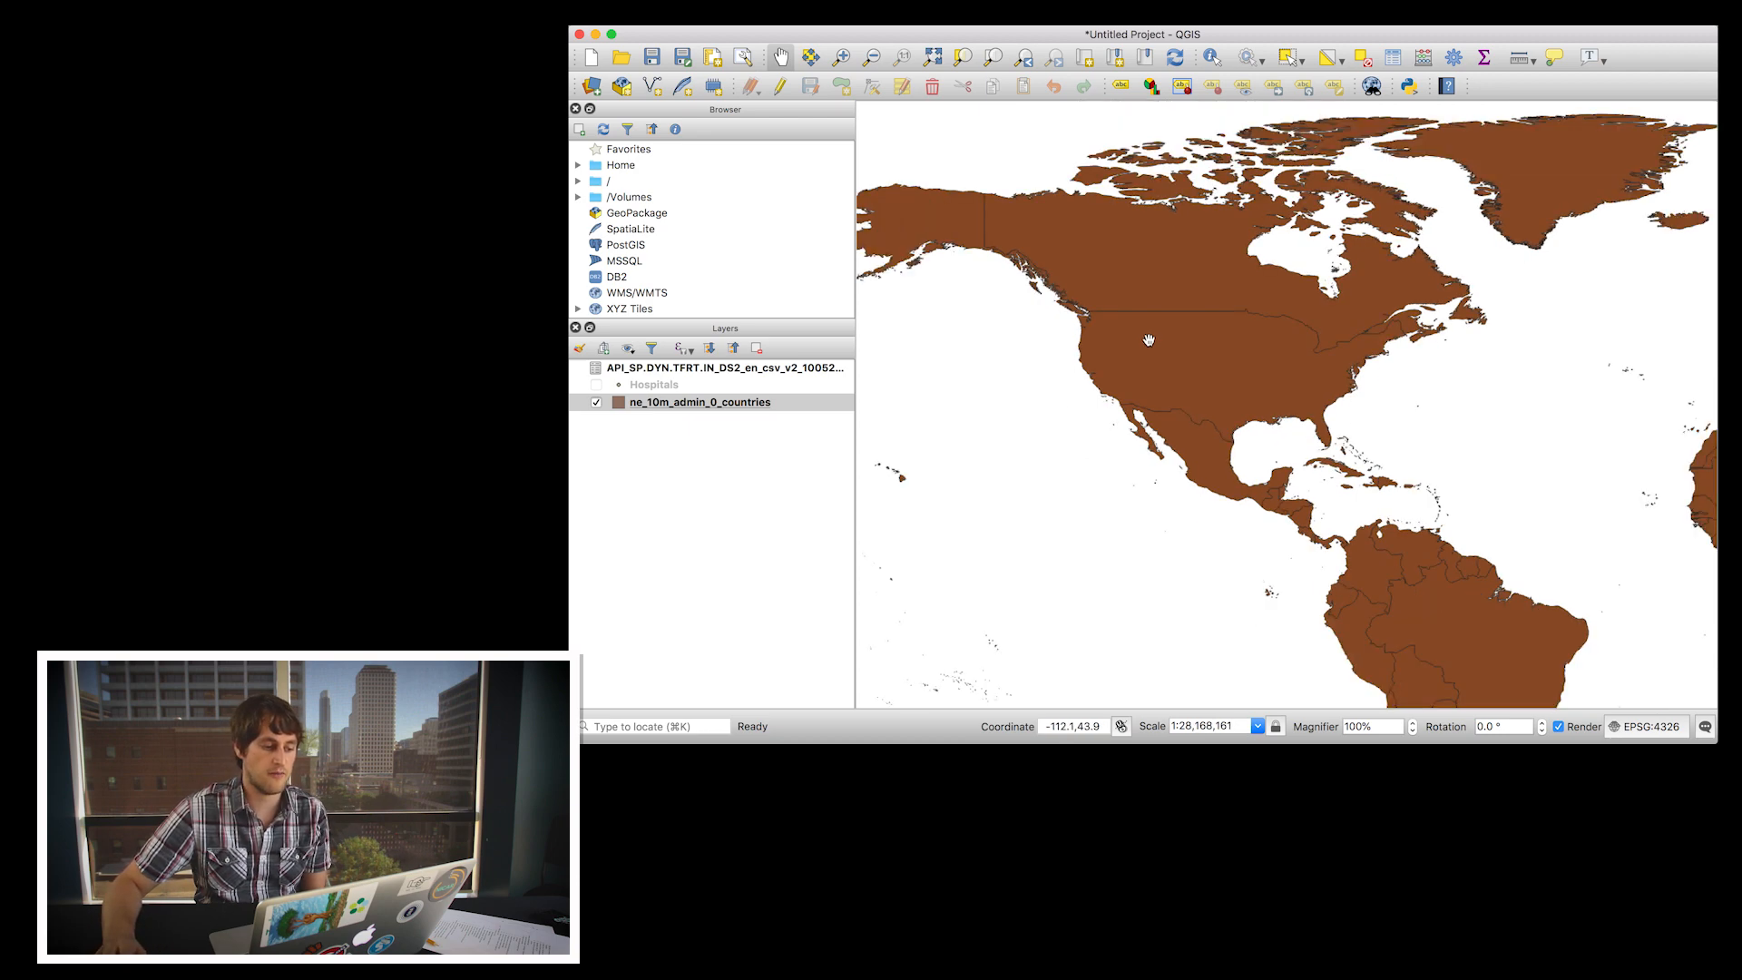
pyautogui.rightClick(699, 404)
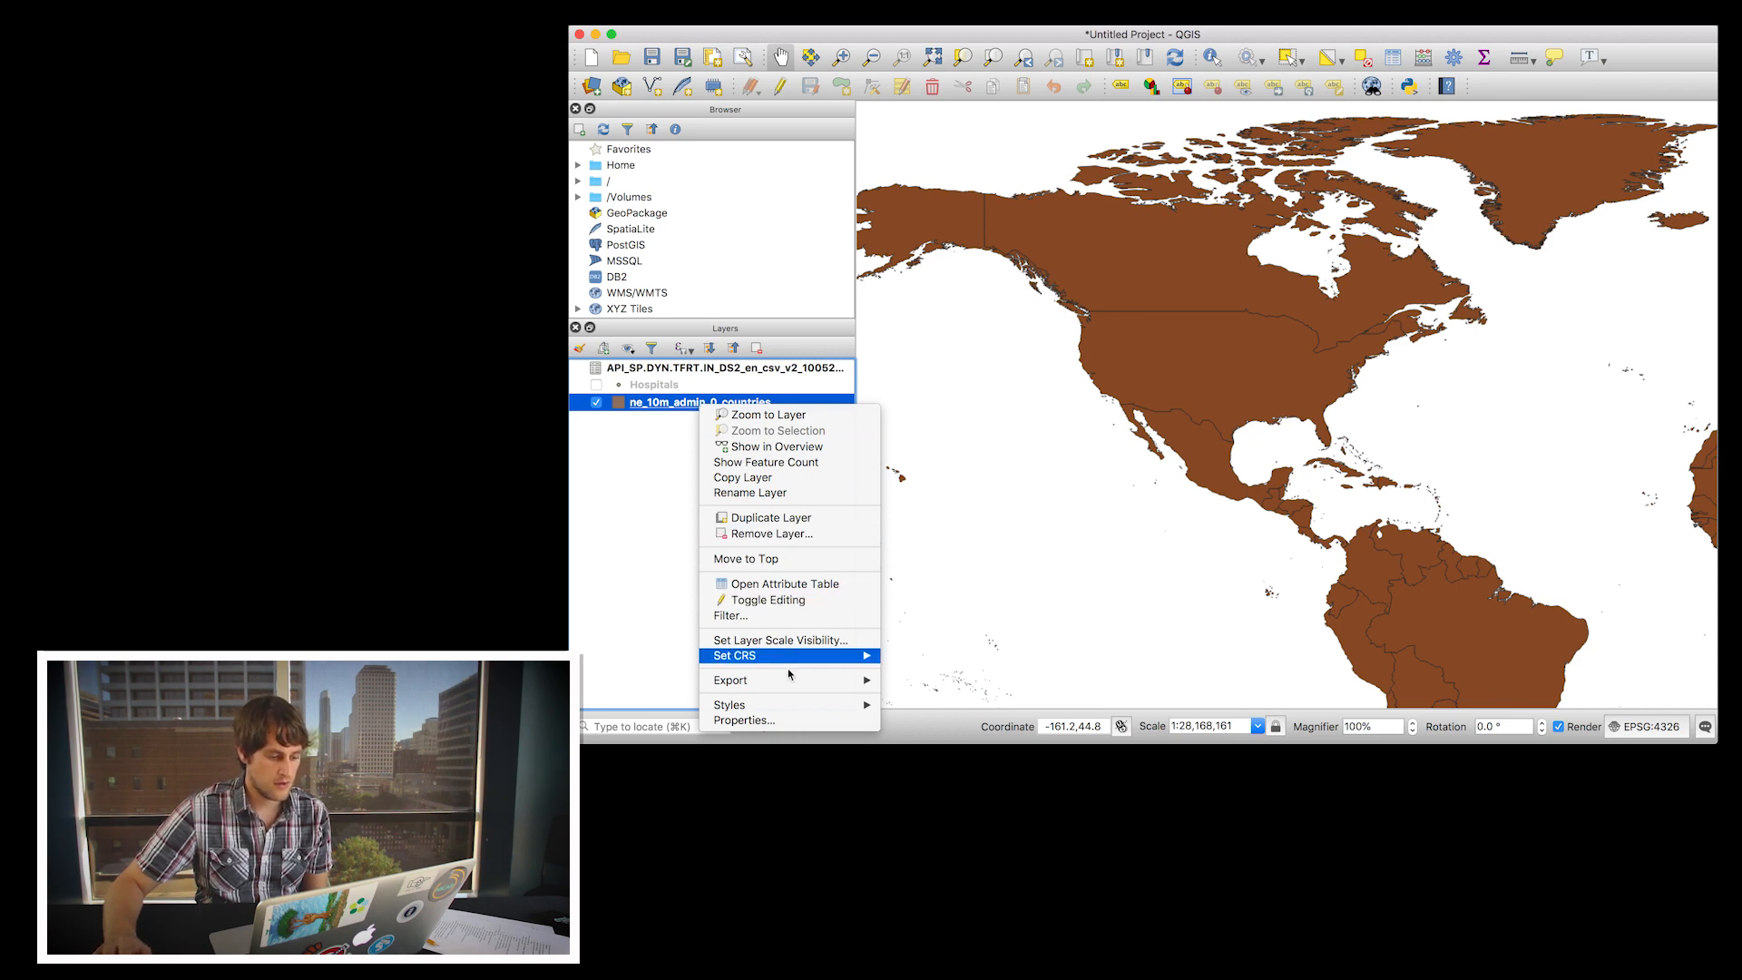
pyautogui.click(789, 717)
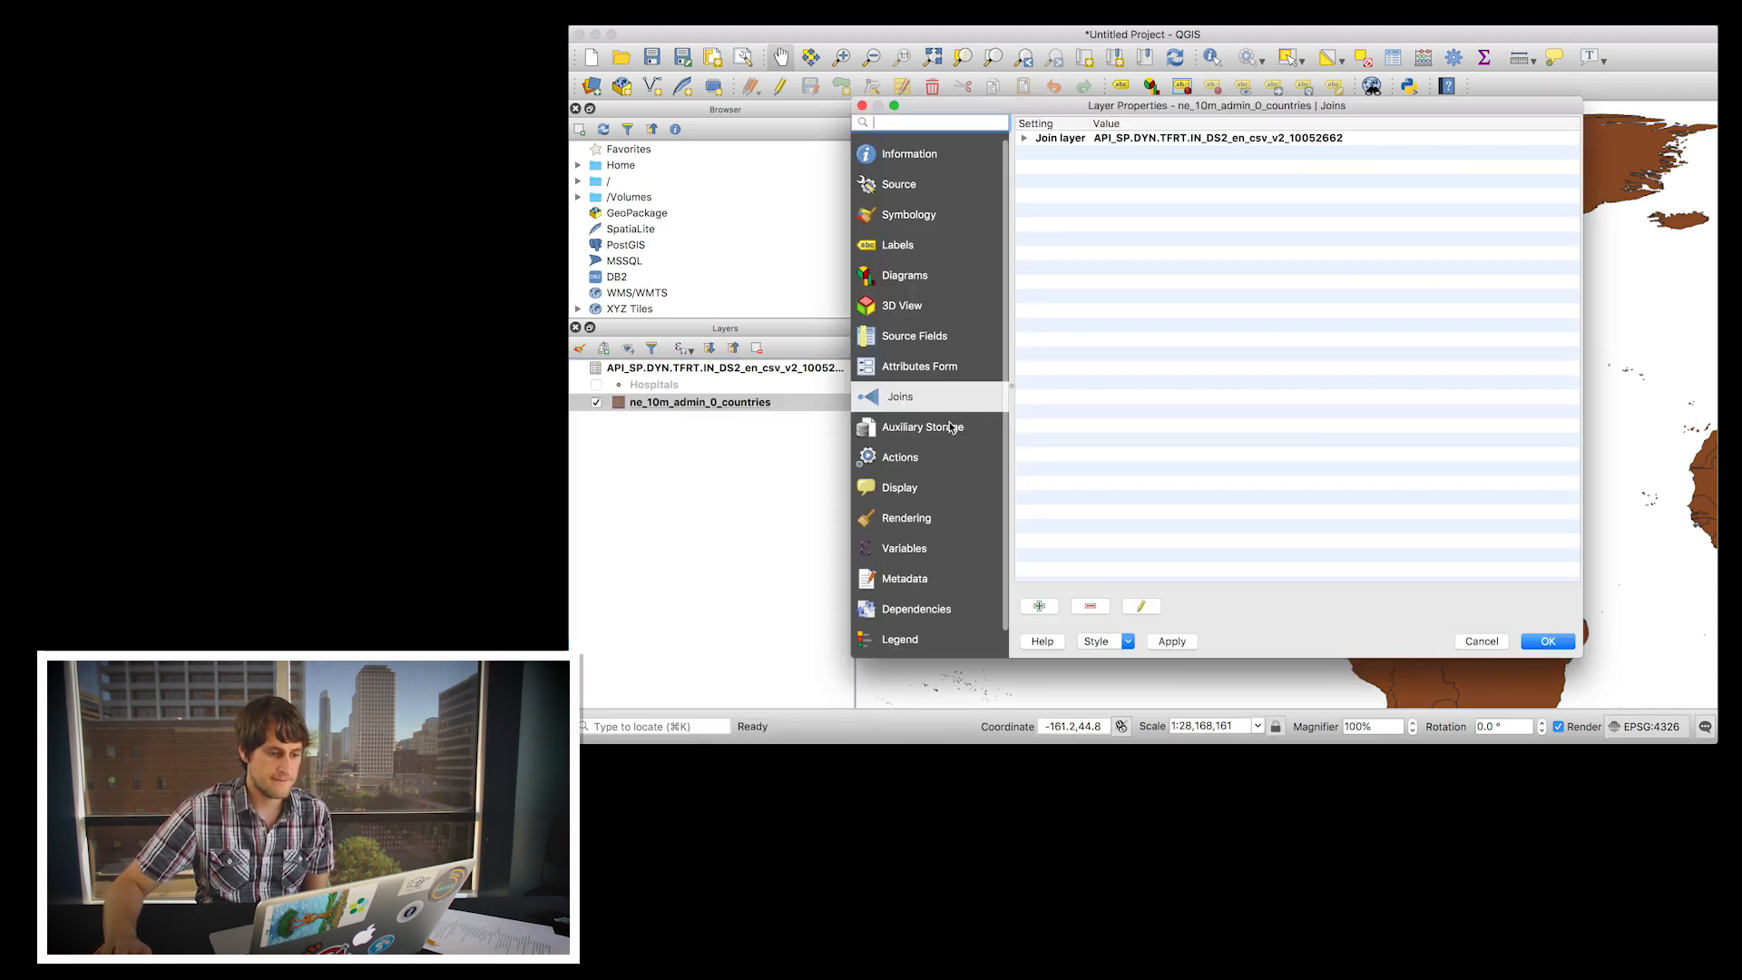
pyautogui.moveTo(980, 109); pyautogui.dragTo(904, 104)
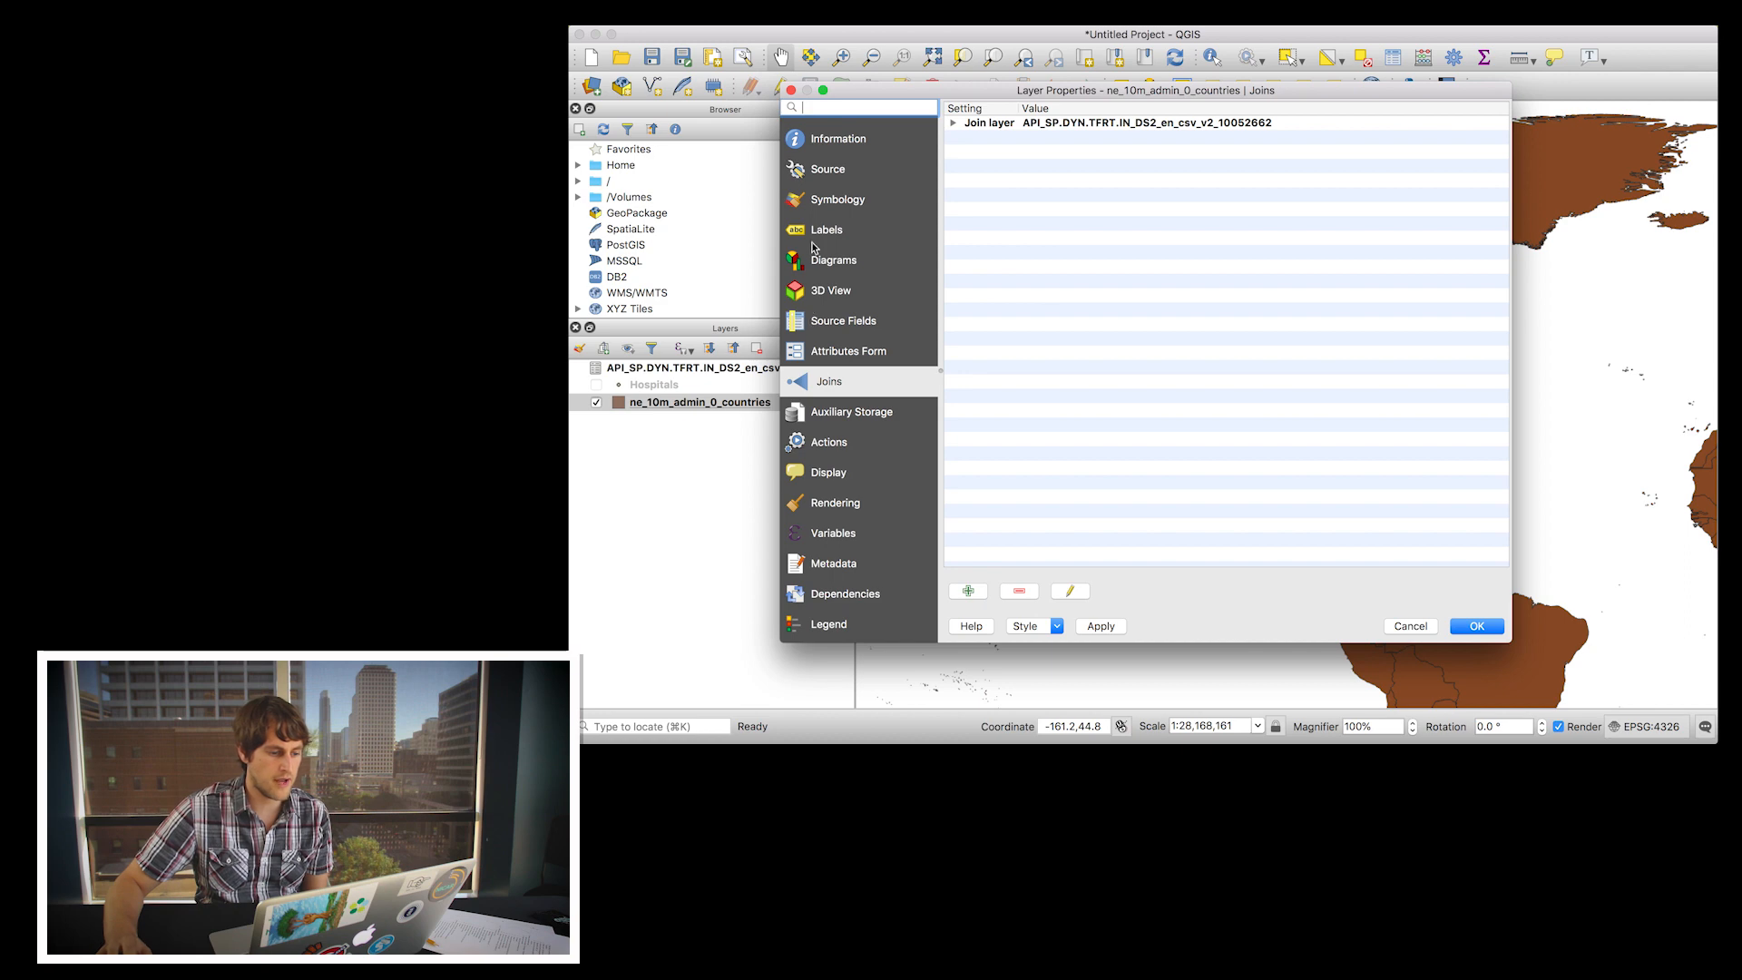
pyautogui.click(834, 202)
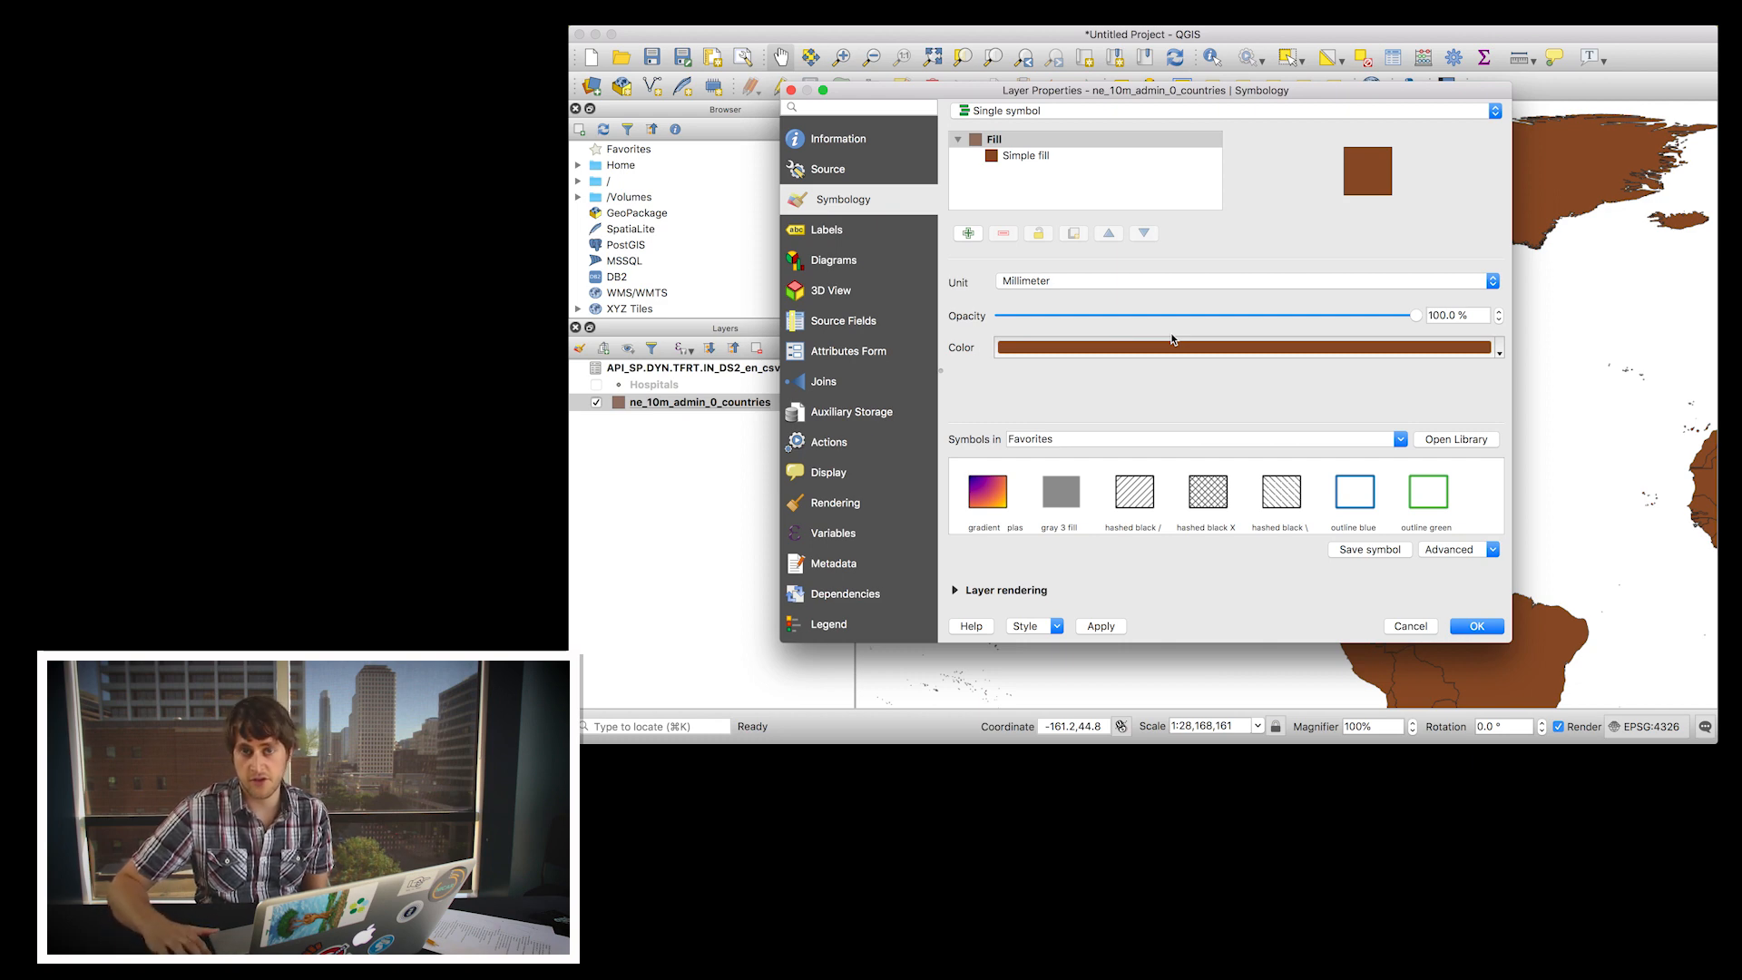
pyautogui.click(1102, 115)
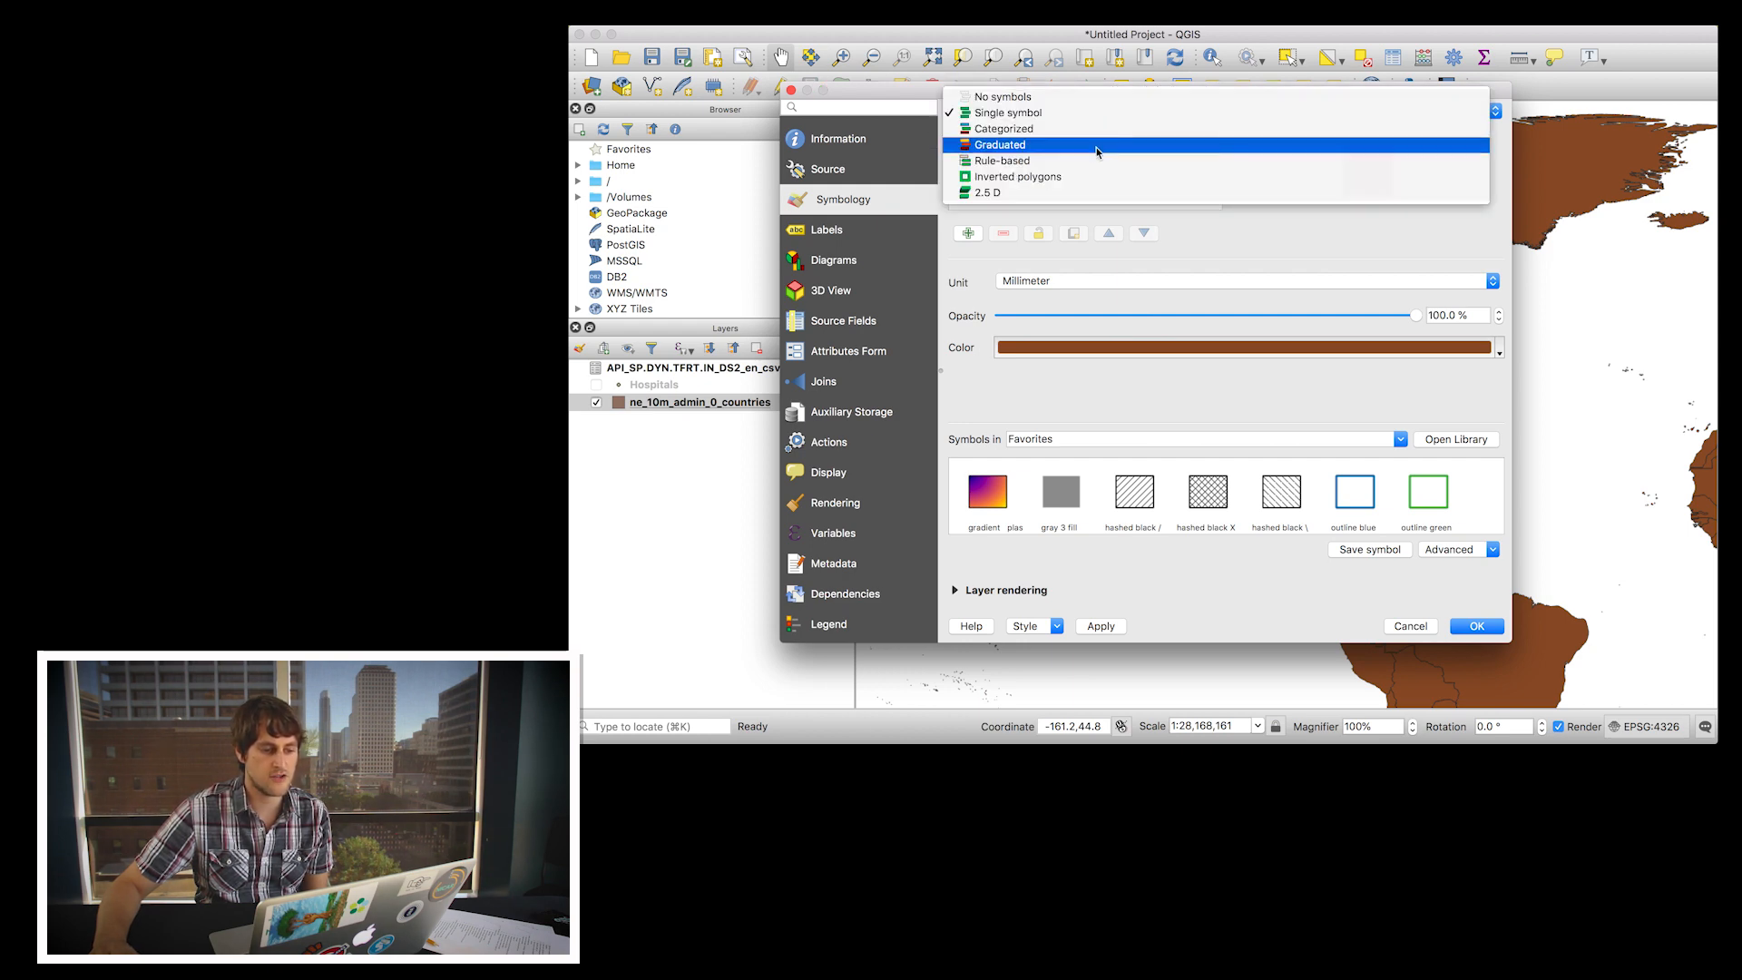
pyautogui.click(1098, 148)
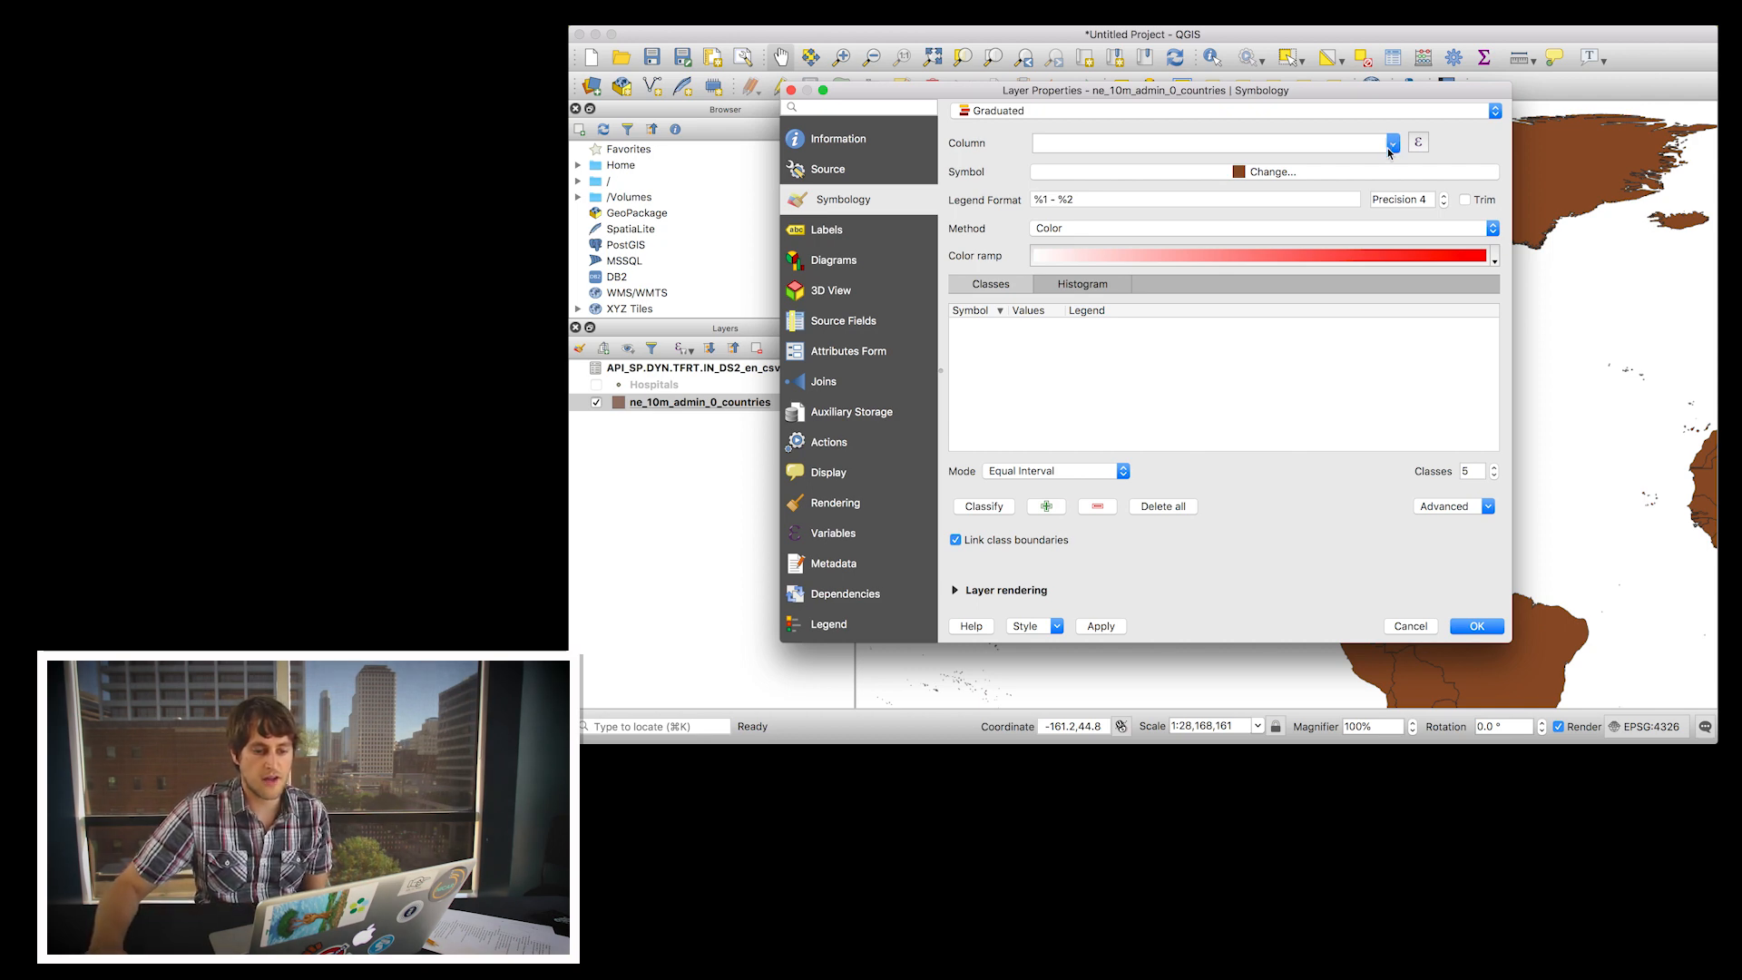
# Step: Select 2016_1 as the graduated column and classify the countries with the Equal Interval mode
pyautogui.click(1392, 145)
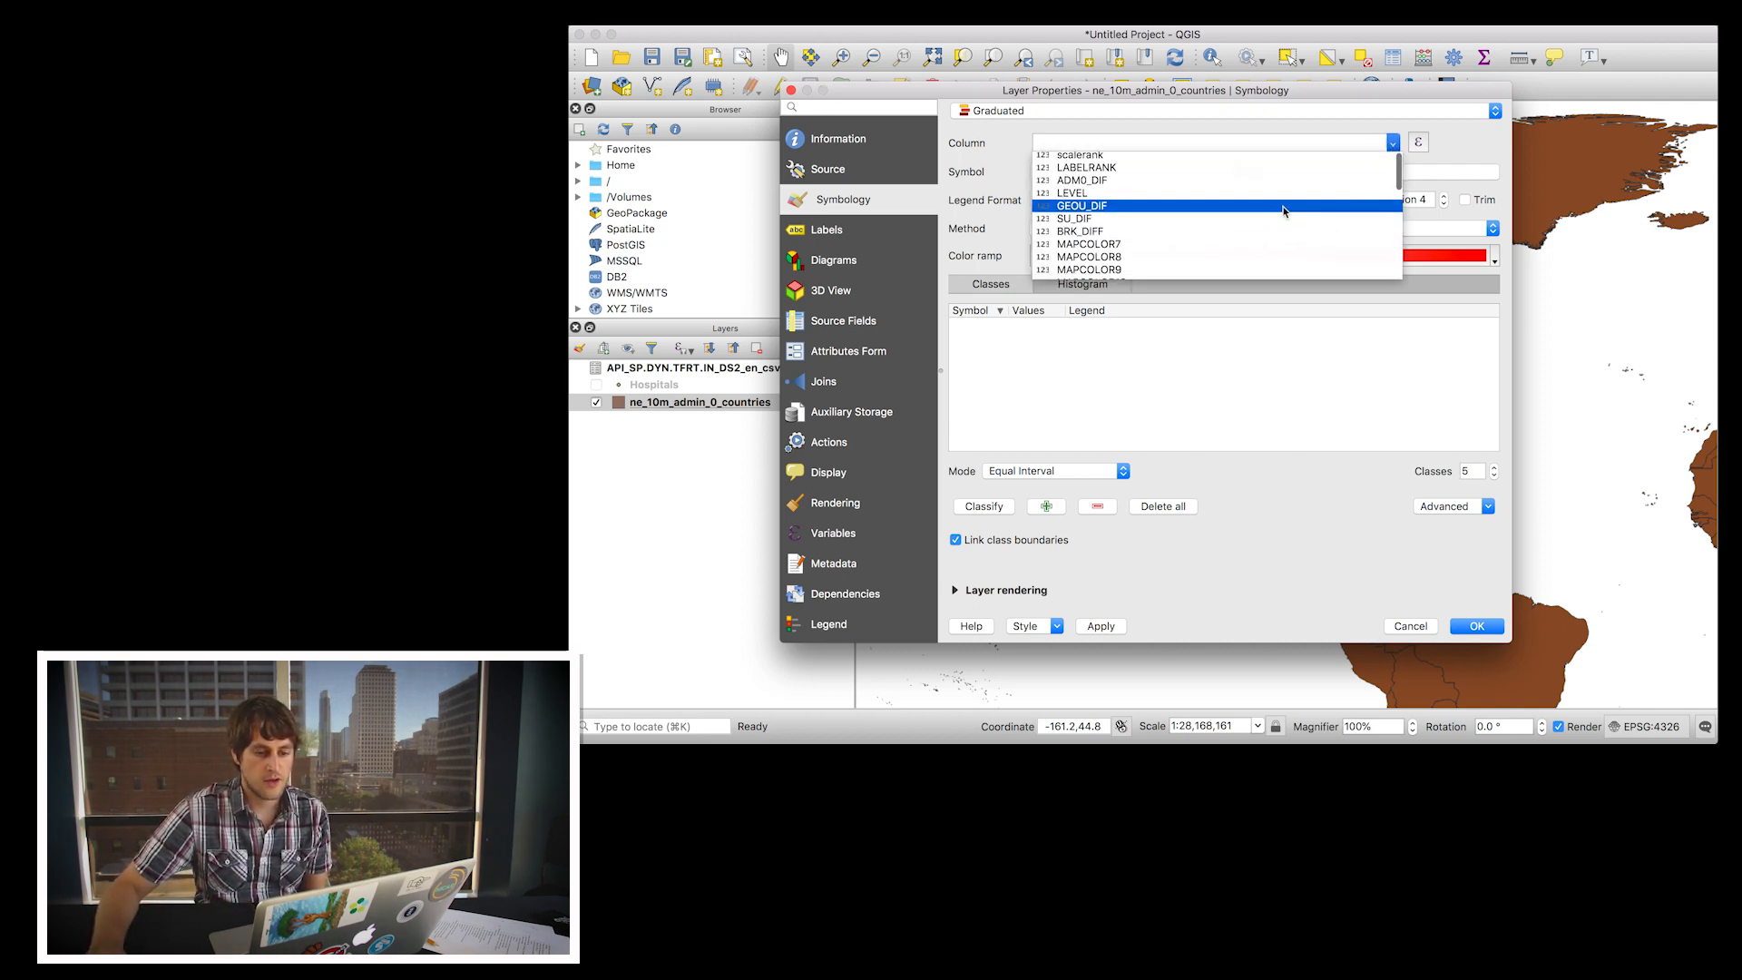
pyautogui.moveTo(1400, 182); pyautogui.dragTo(1391, 281)
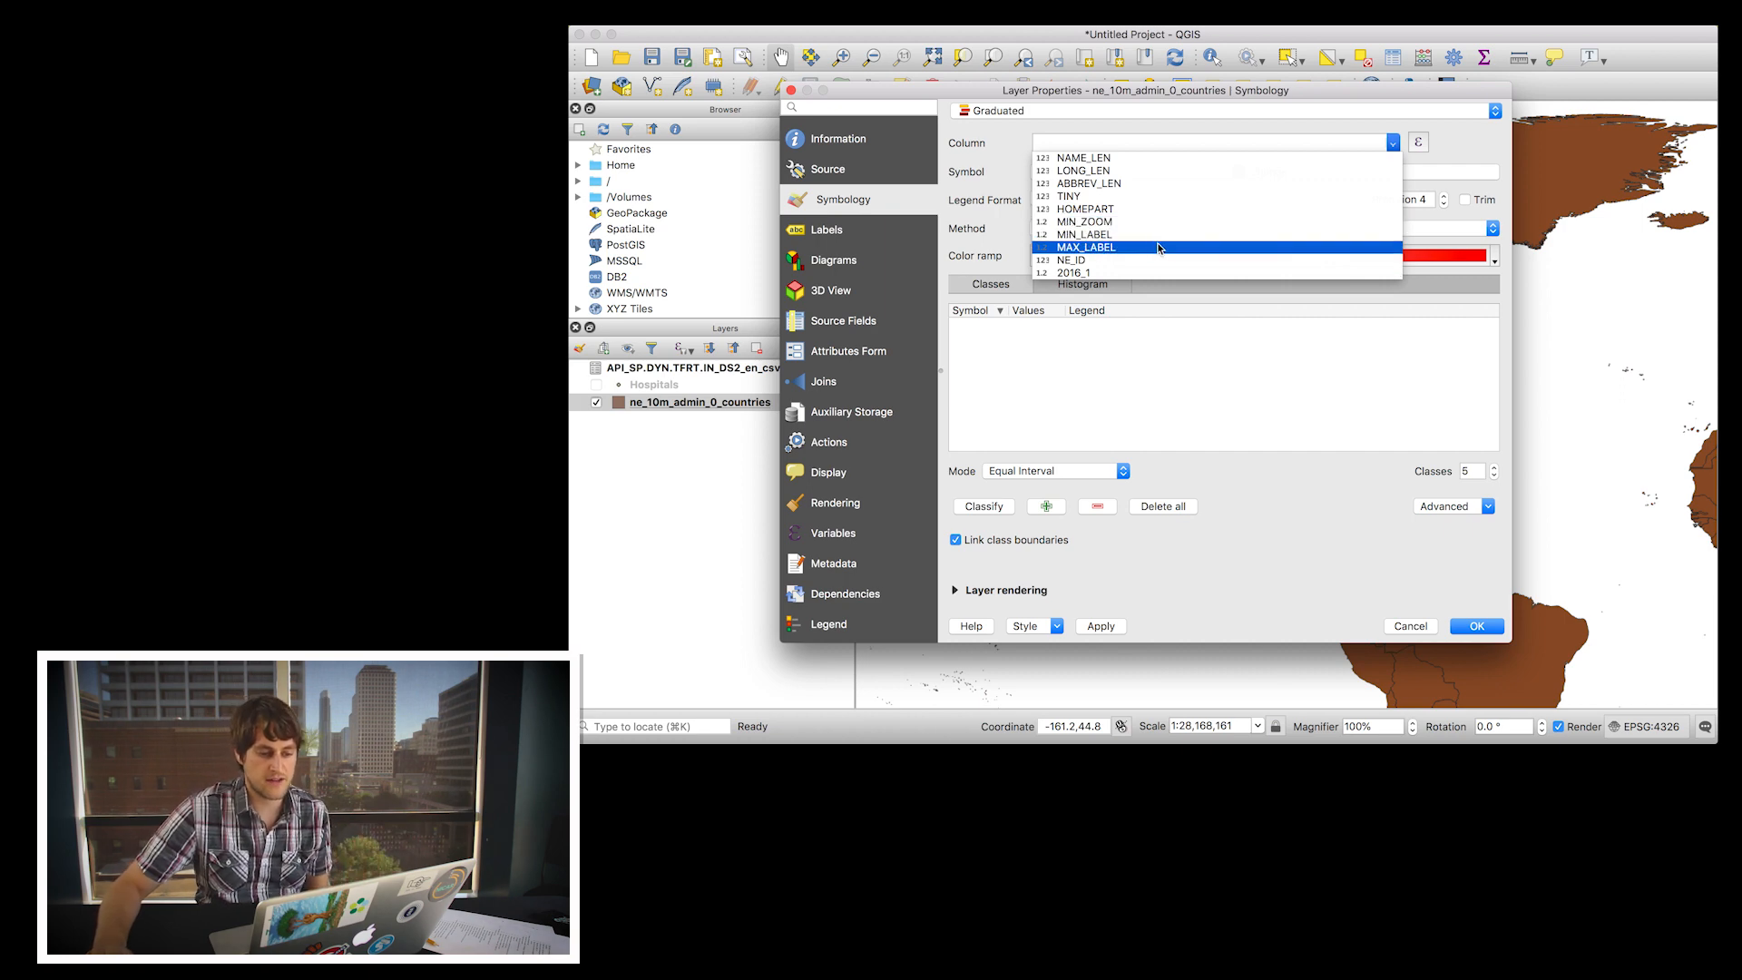
pyautogui.click(1069, 275)
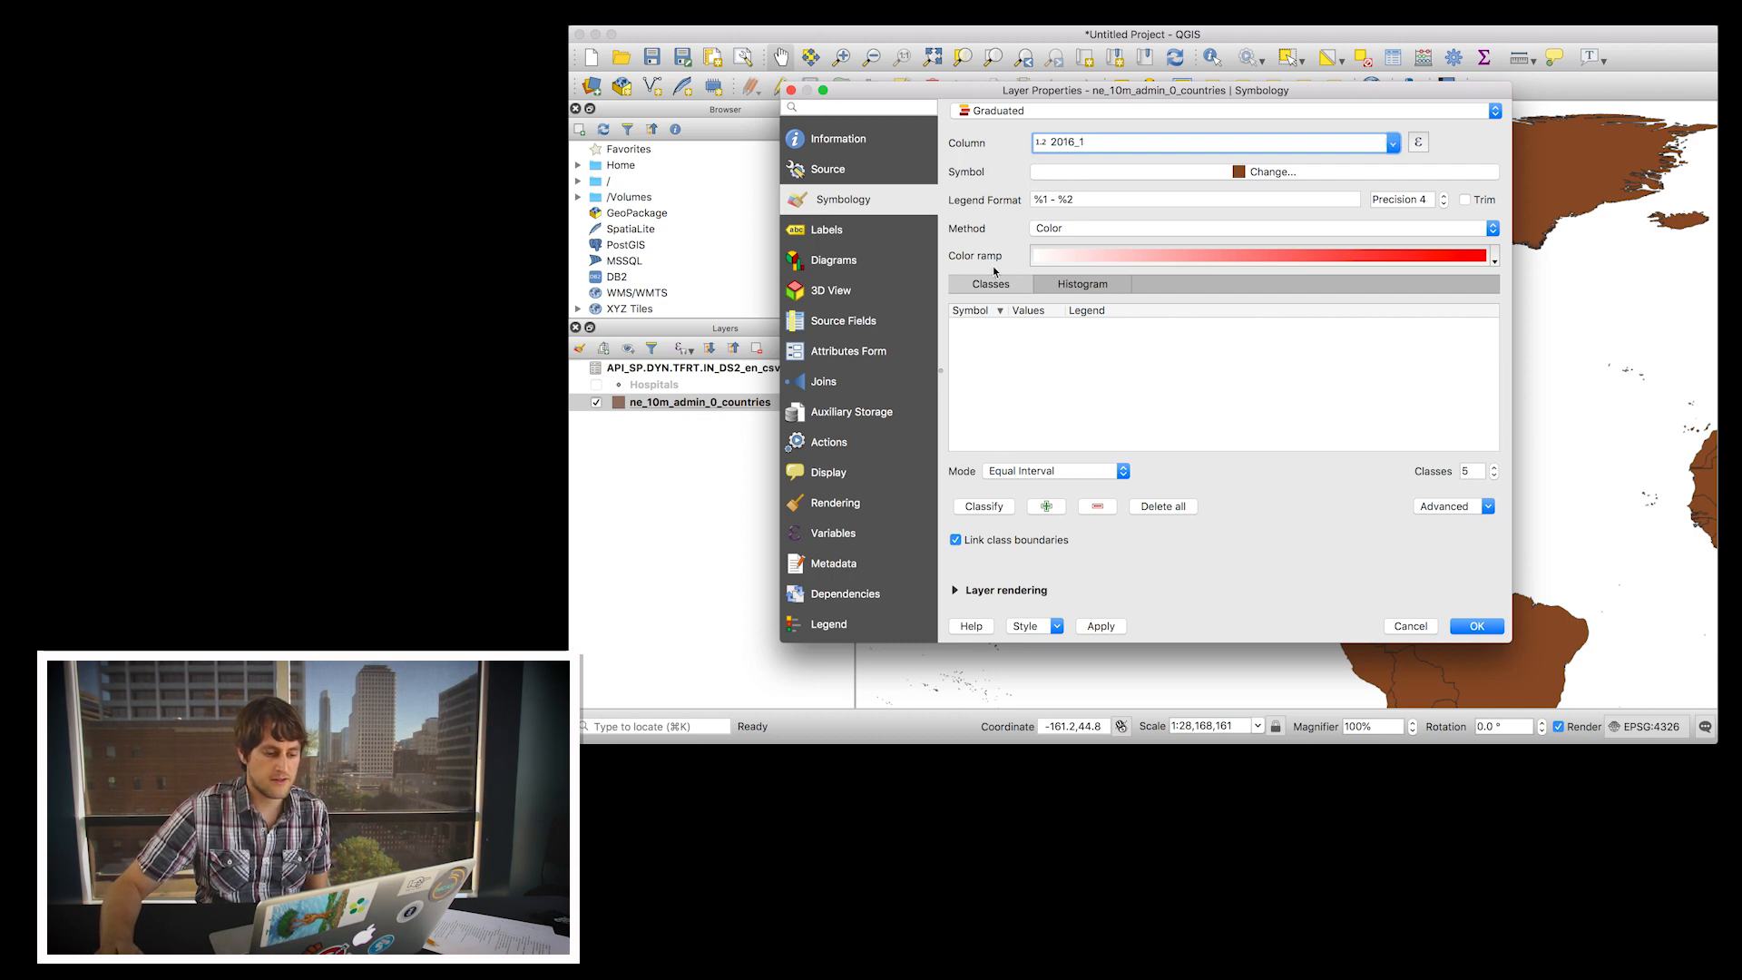
pyautogui.click(978, 510)
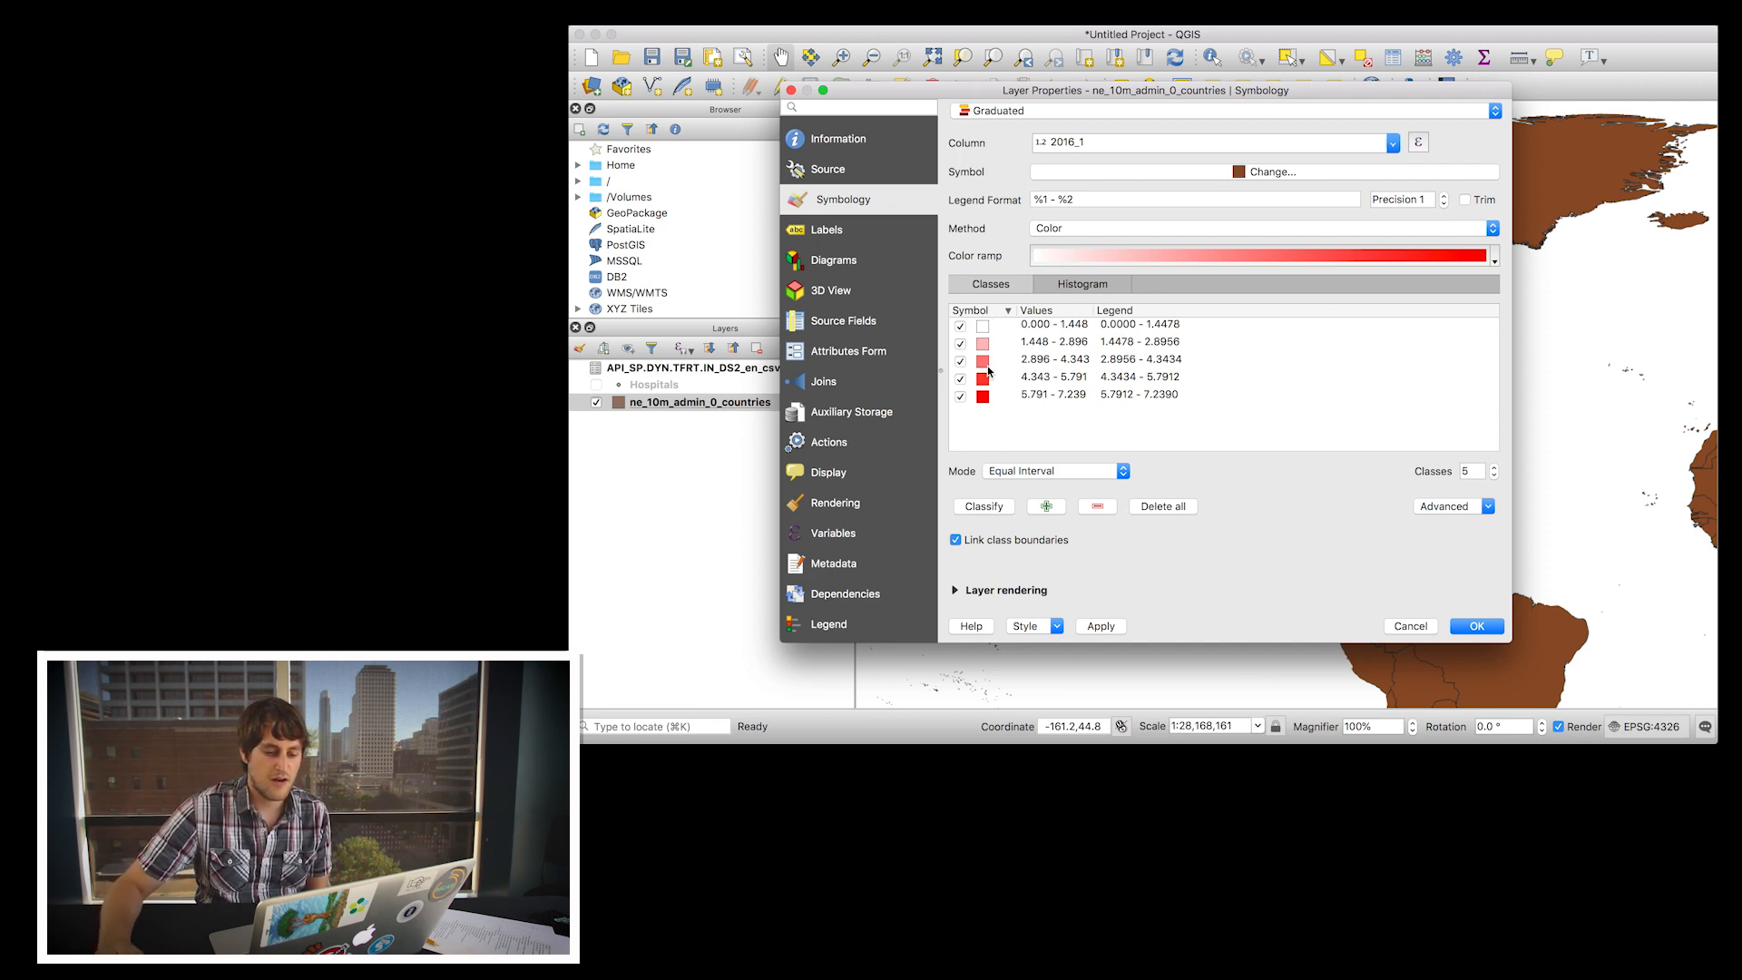
# Step: Set the number of classes to 6 and apply the graduated style to the countries layer
pyautogui.click(1468, 472)
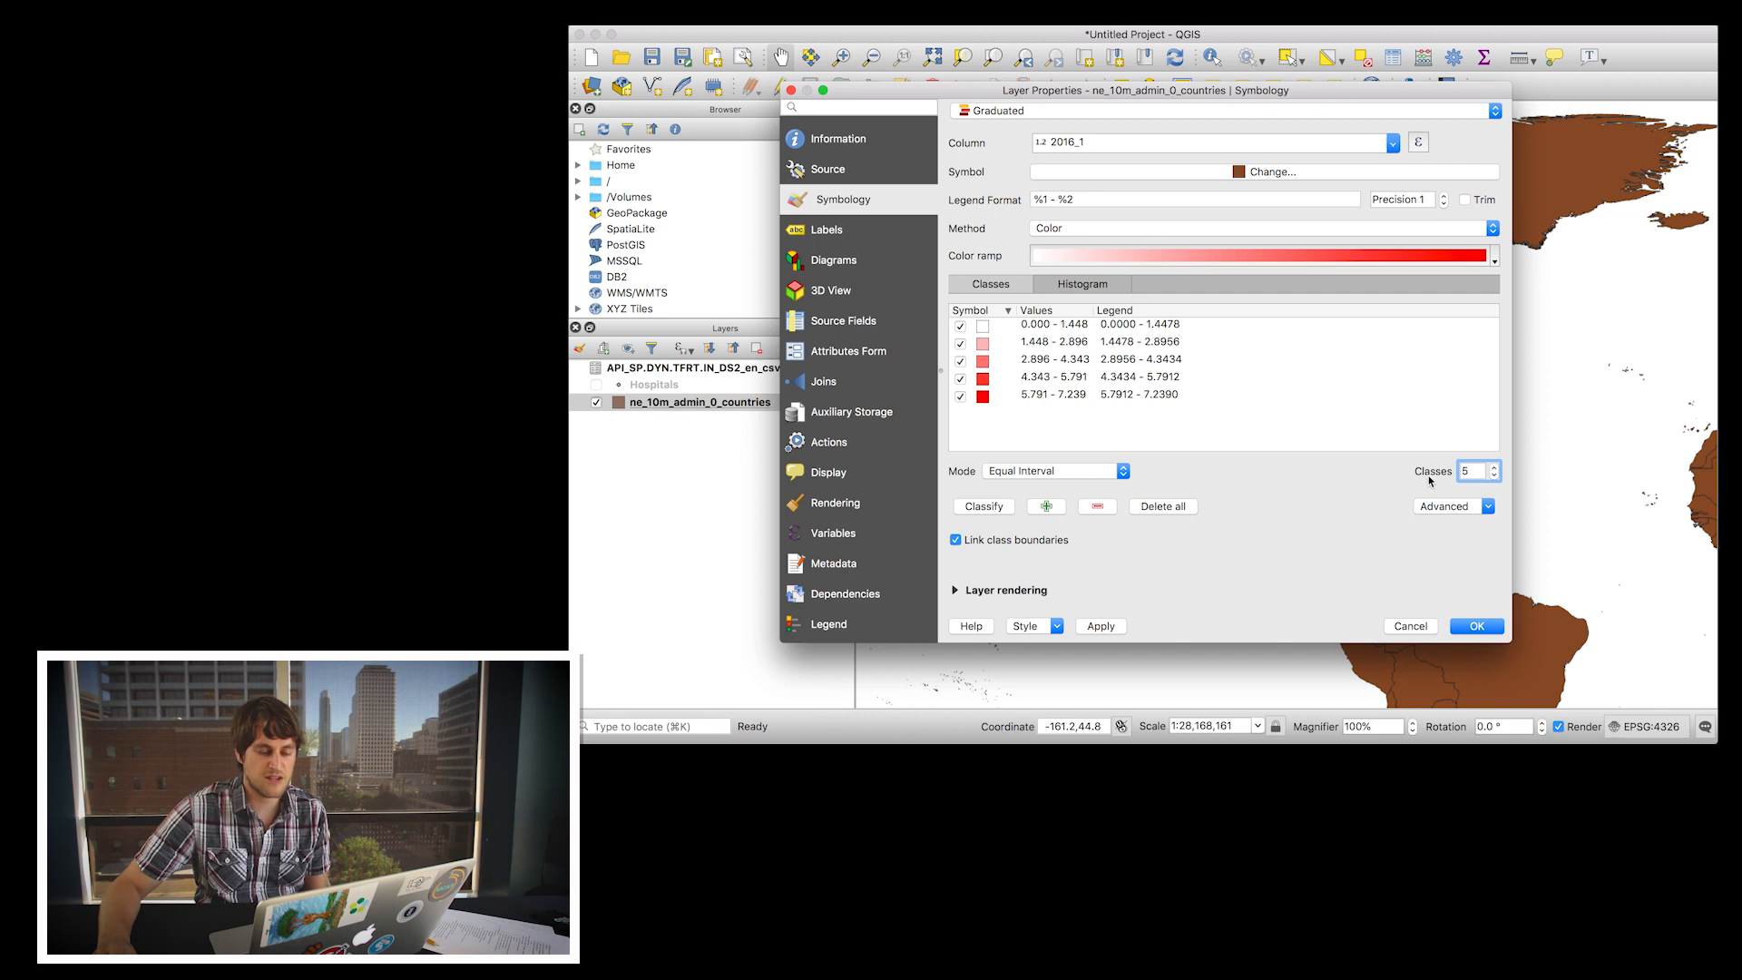
pyautogui.click(1495, 467)
pyautogui.click(1494, 467)
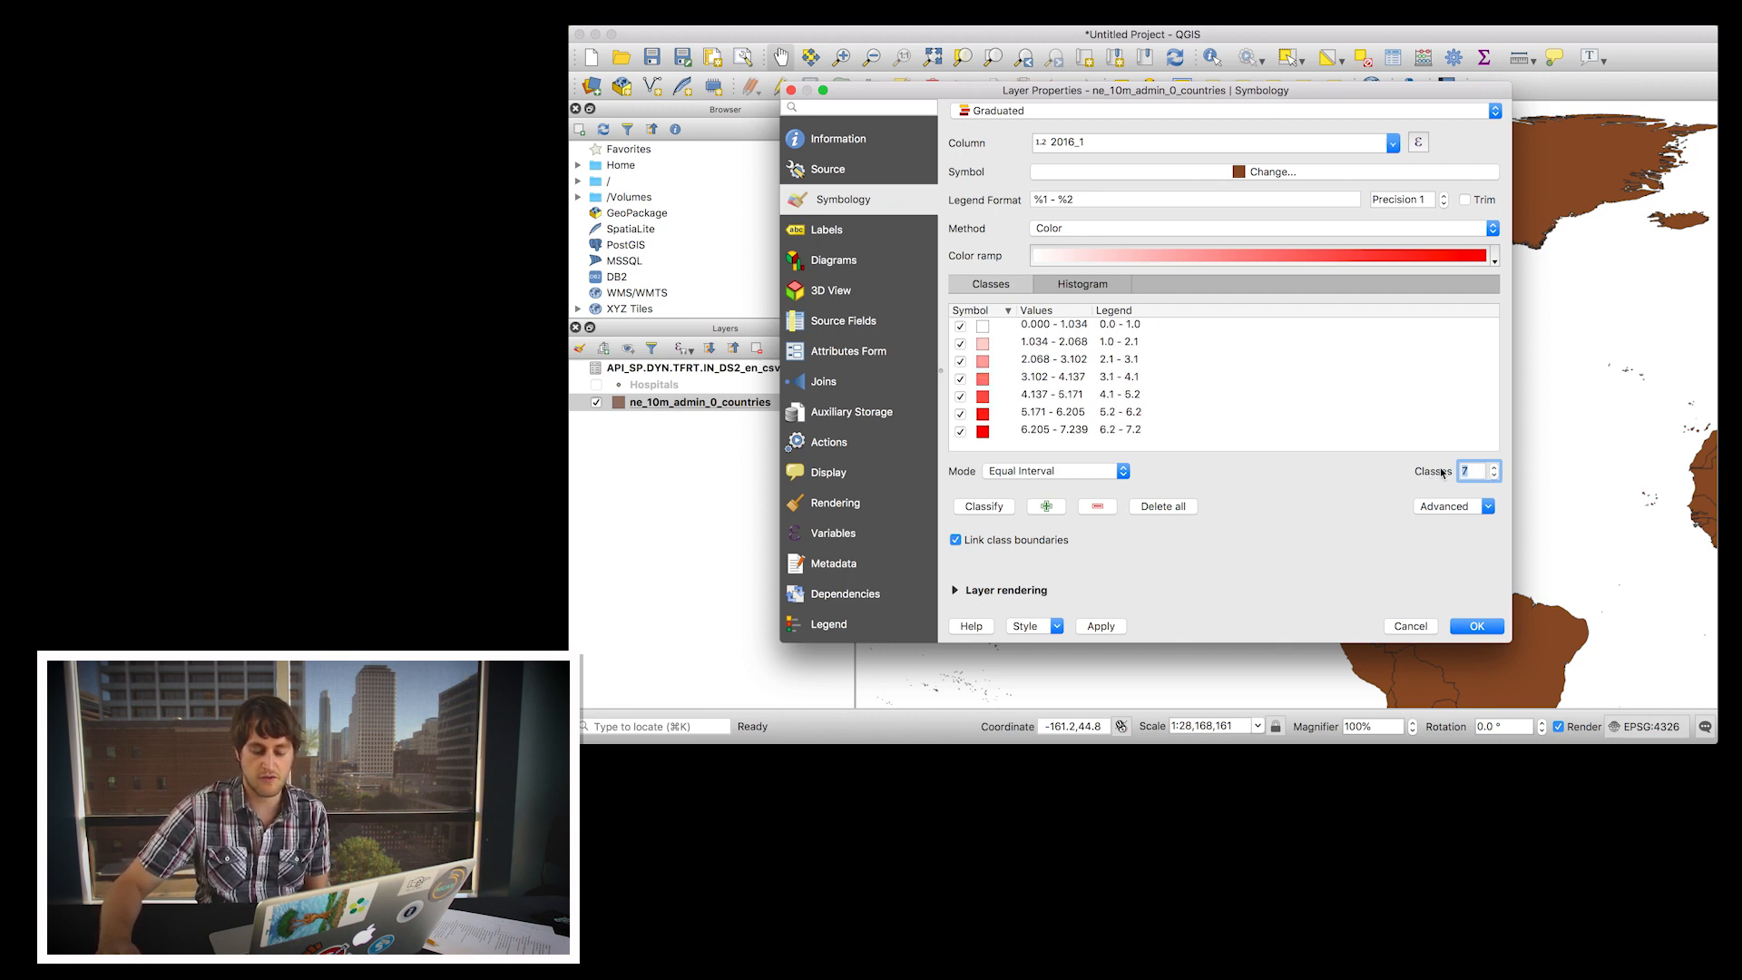
pyautogui.click(1468, 470)
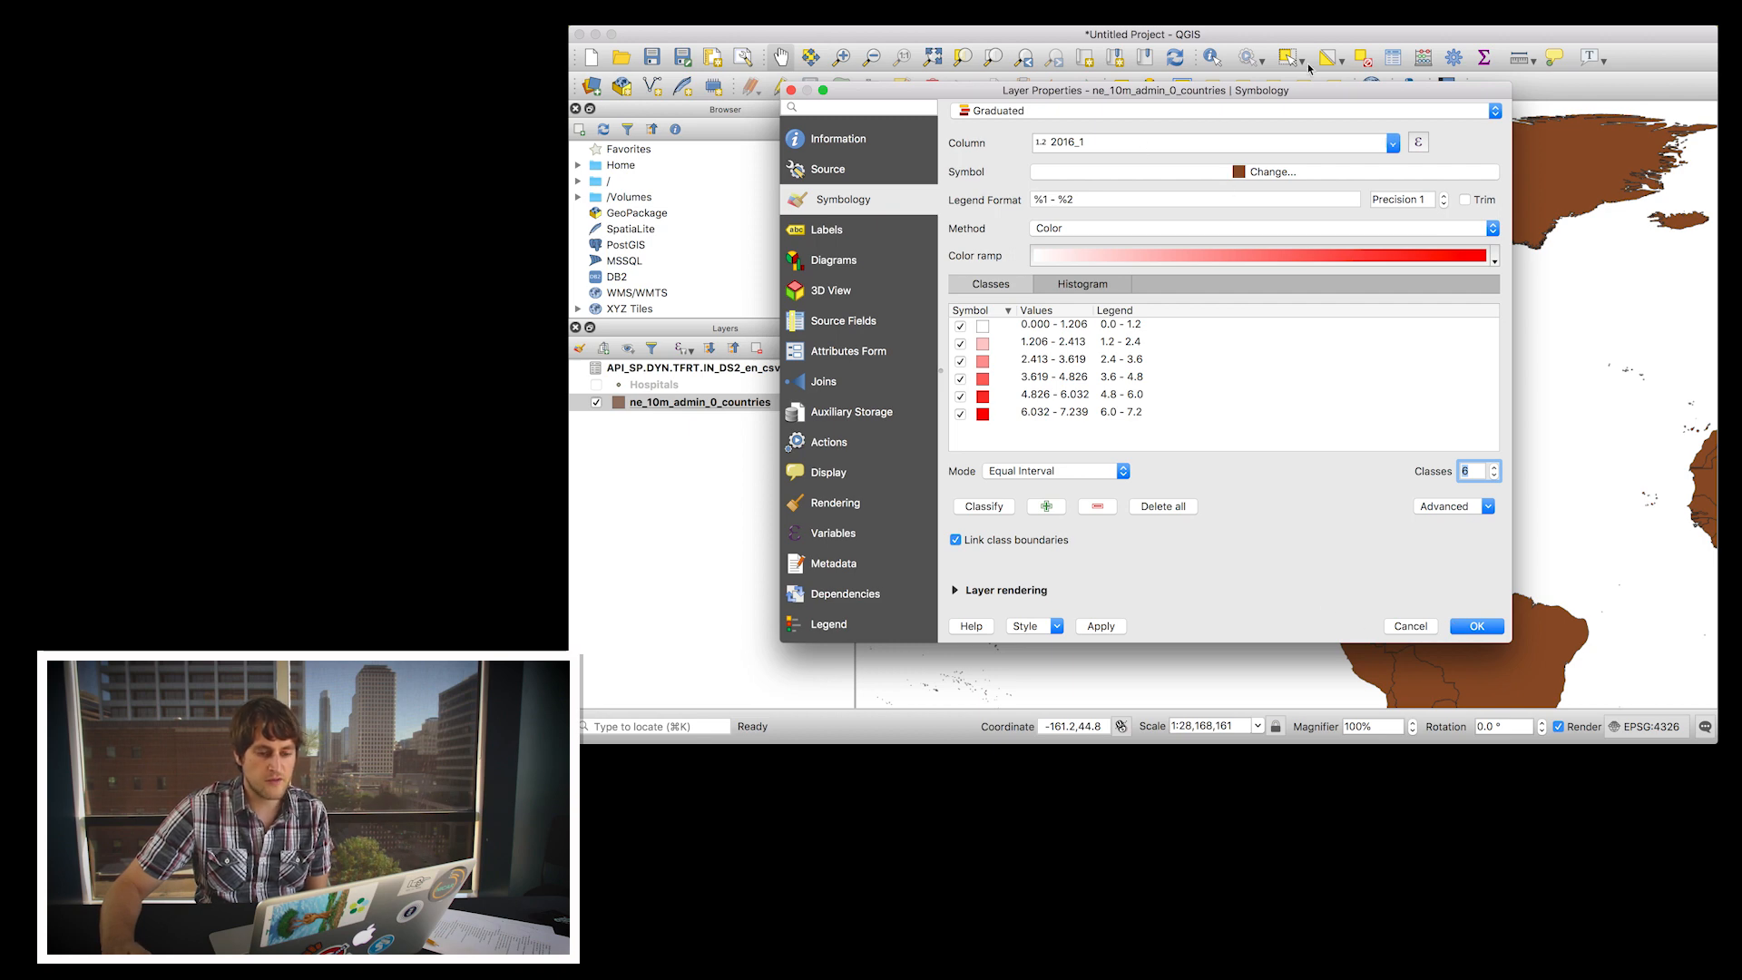
pyautogui.moveTo(1295, 98); pyautogui.dragTo(1104, 77)
pyautogui.click(912, 607)
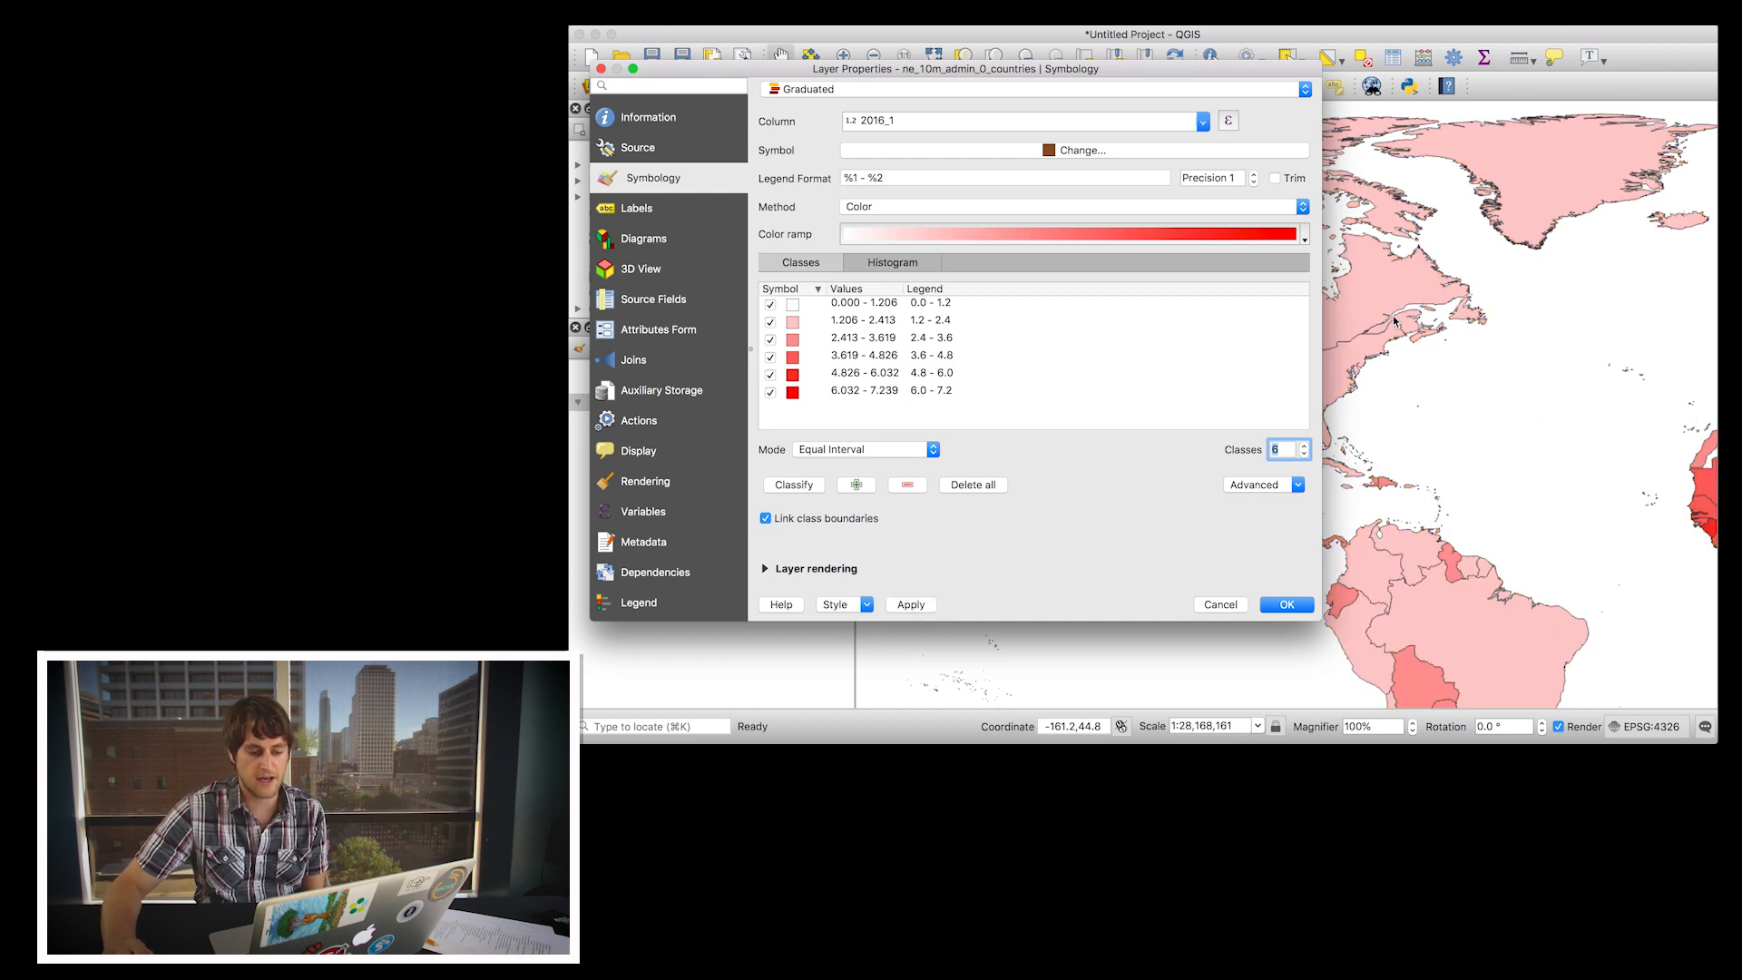
pyautogui.moveTo(1087, 68); pyautogui.dragTo(1166, 83)
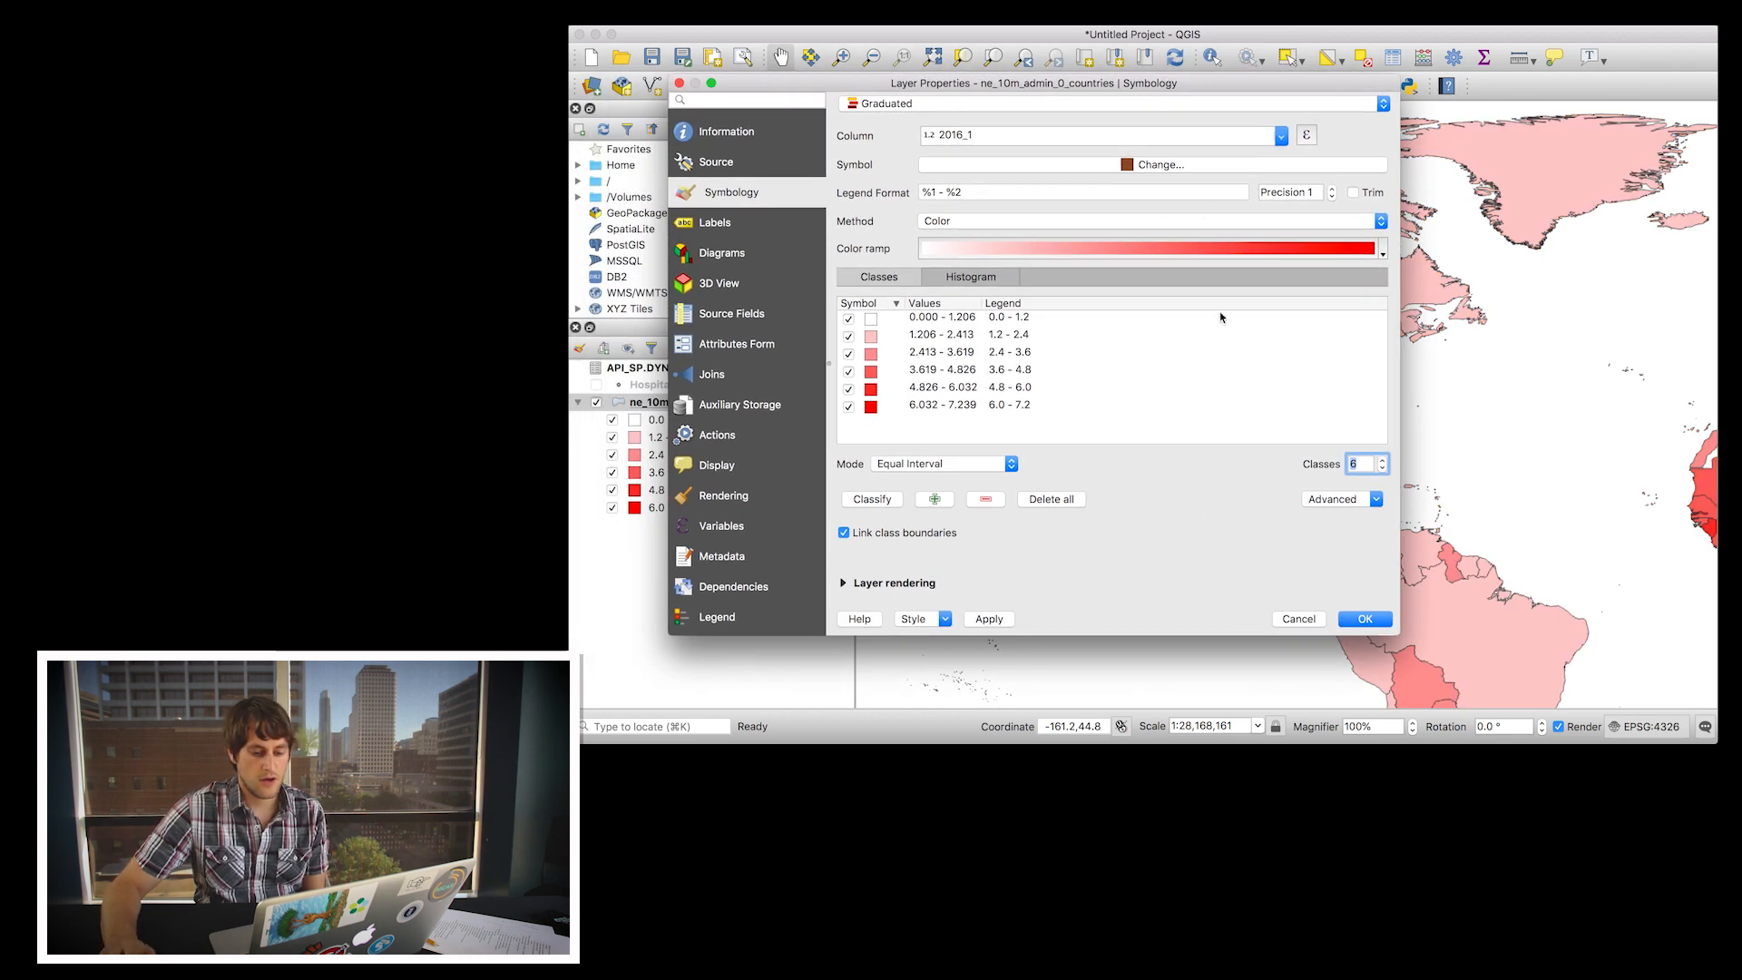
pyautogui.click(1364, 621)
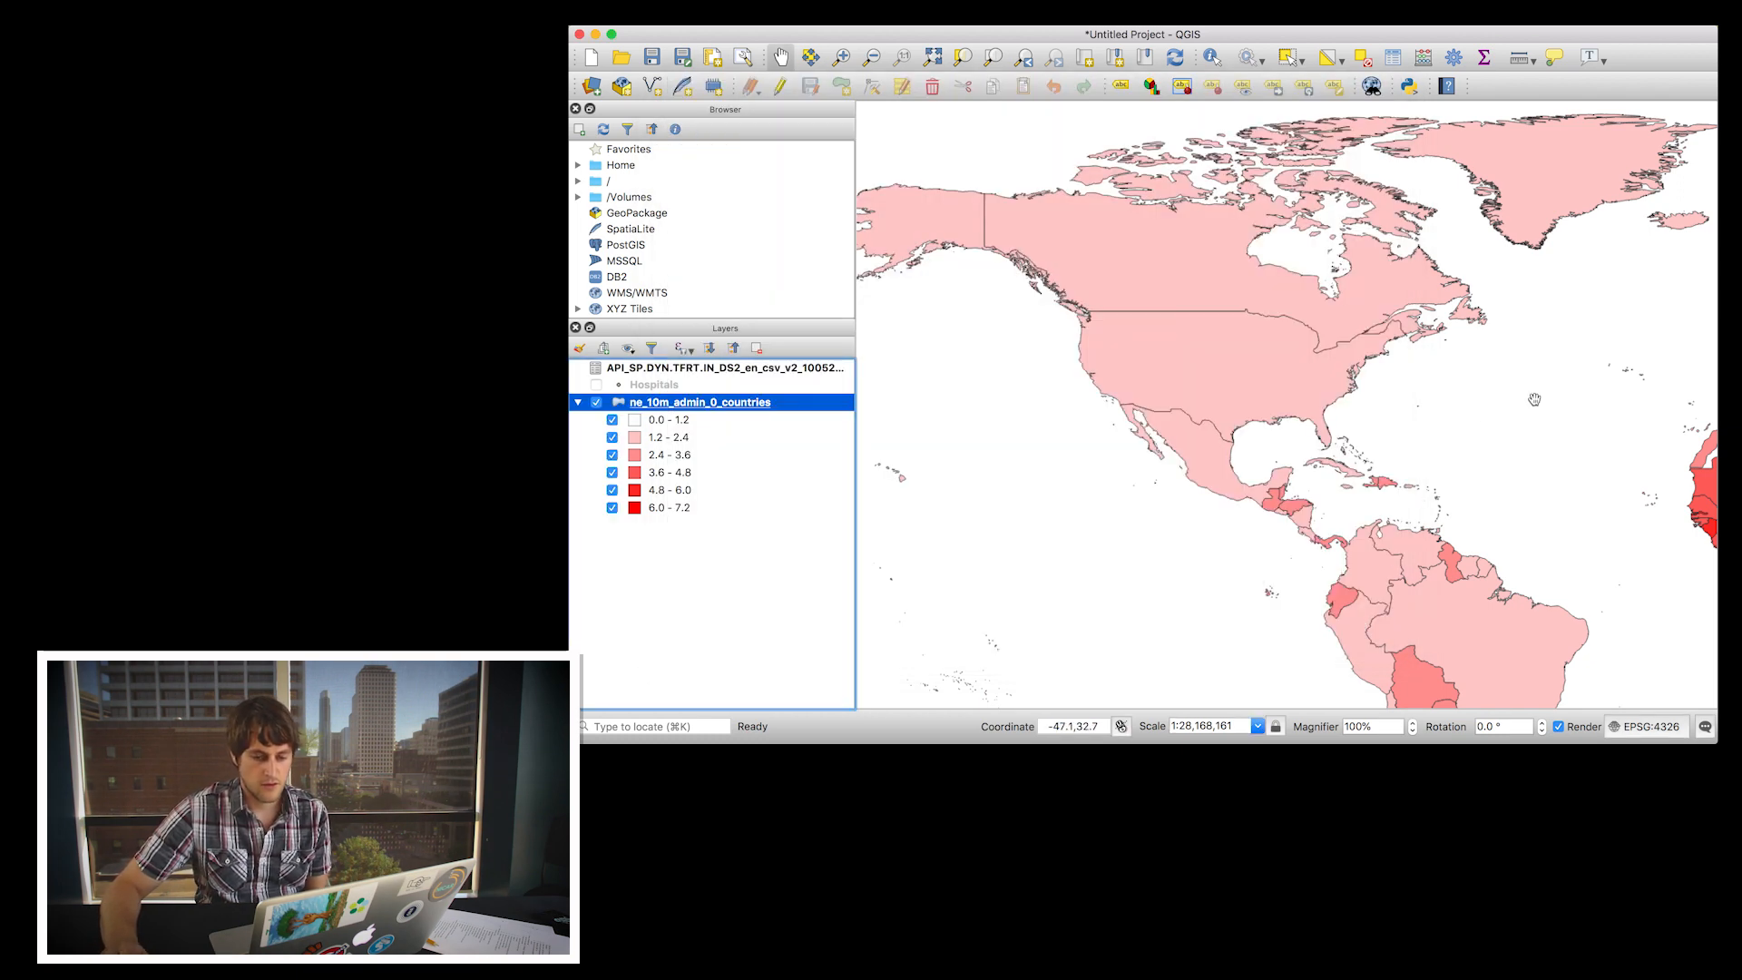
# Step: Reopen the ne_10m_admin_0_countries layer's symbology and open its color ramp for editing
pyautogui.scroll(-1, 1540, 395)
pyautogui.moveTo(1536, 397); pyautogui.dragTo(1326, 357)
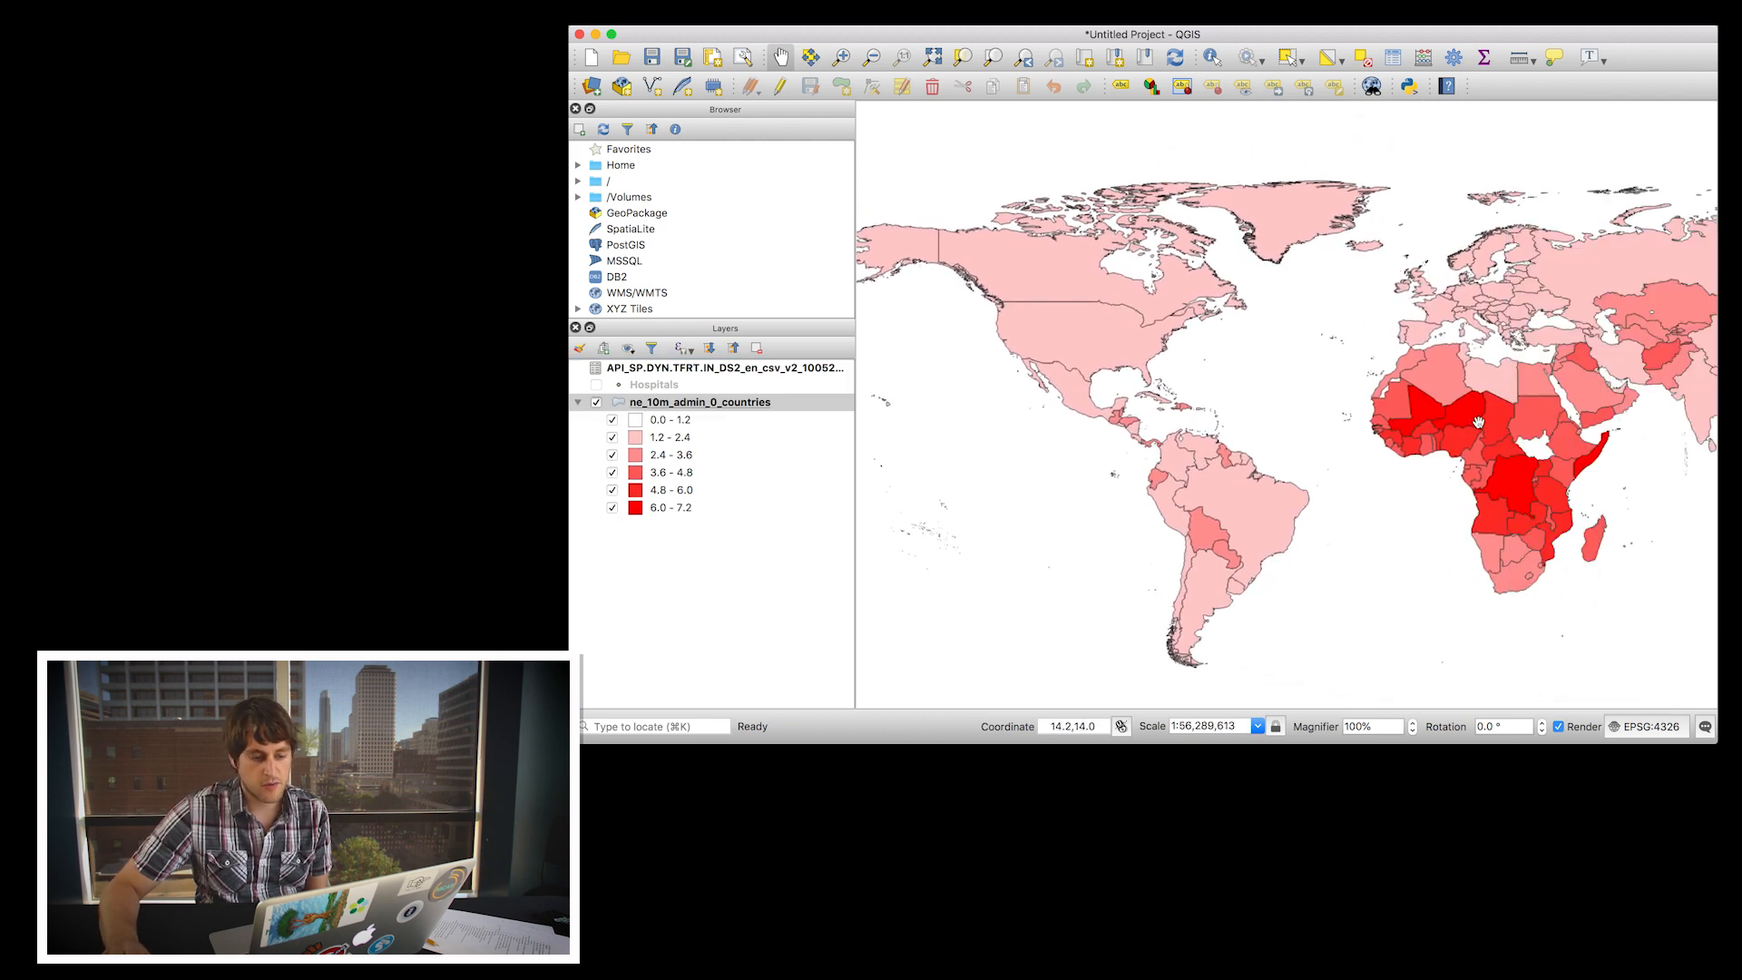
pyautogui.moveTo(1478, 422); pyautogui.dragTo(1403, 388)
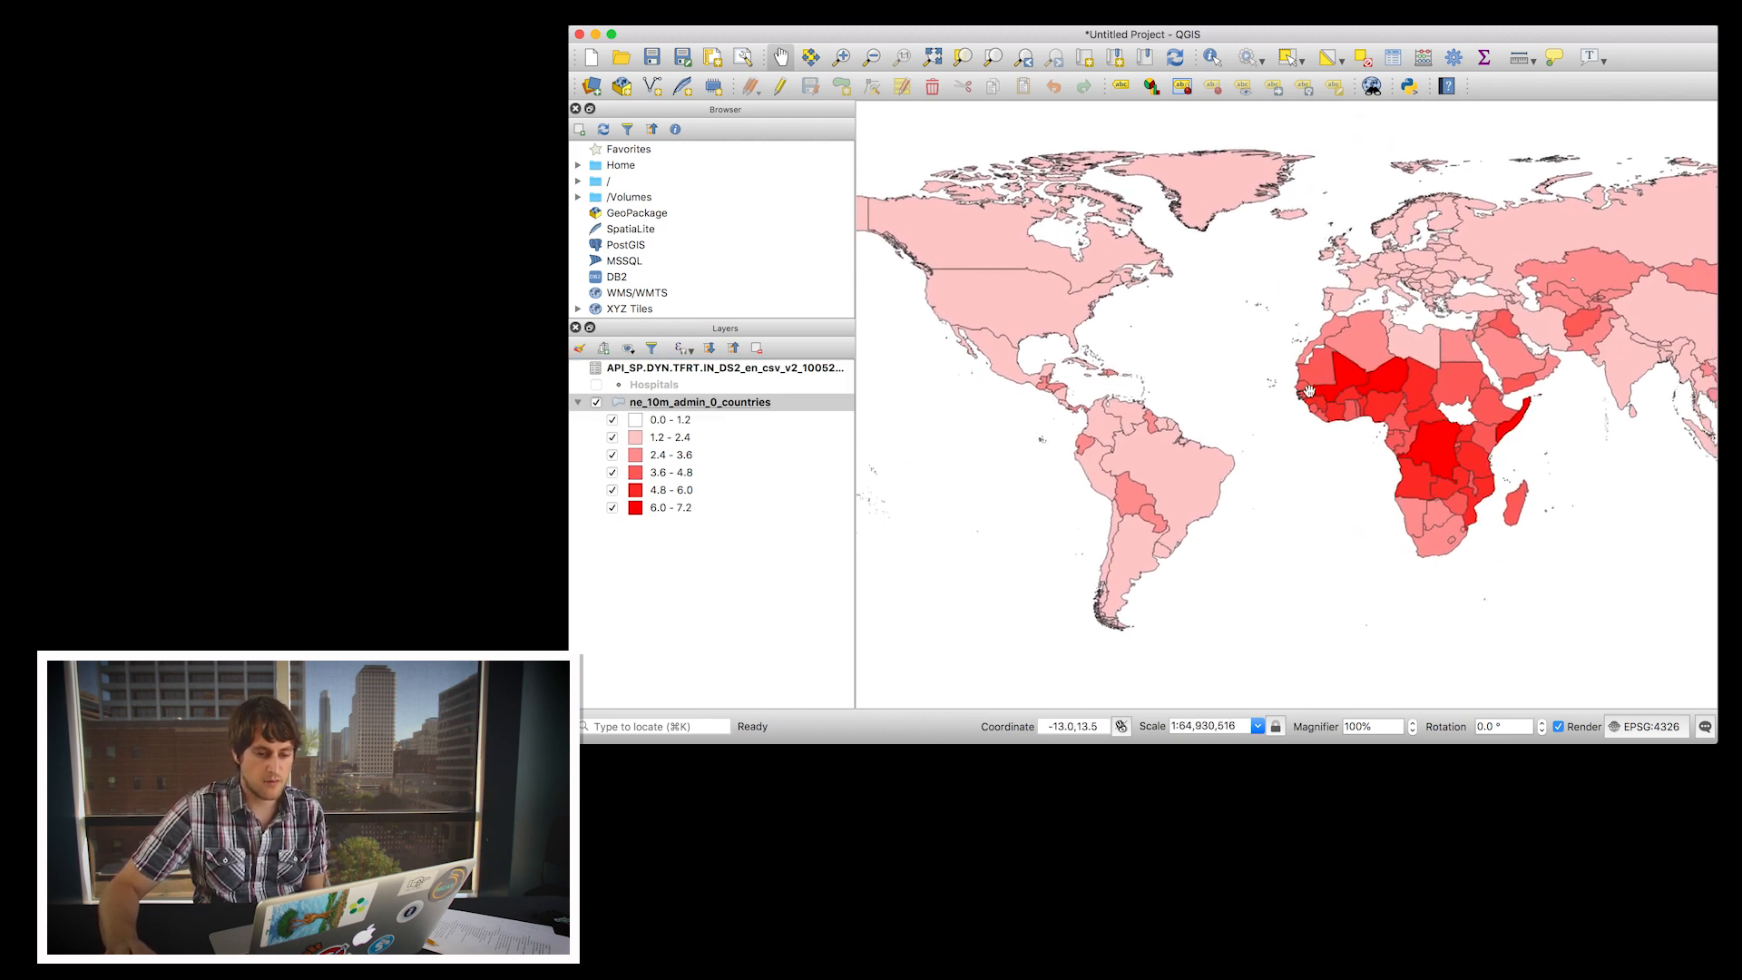
pyautogui.scroll(-1, 1376, 374)
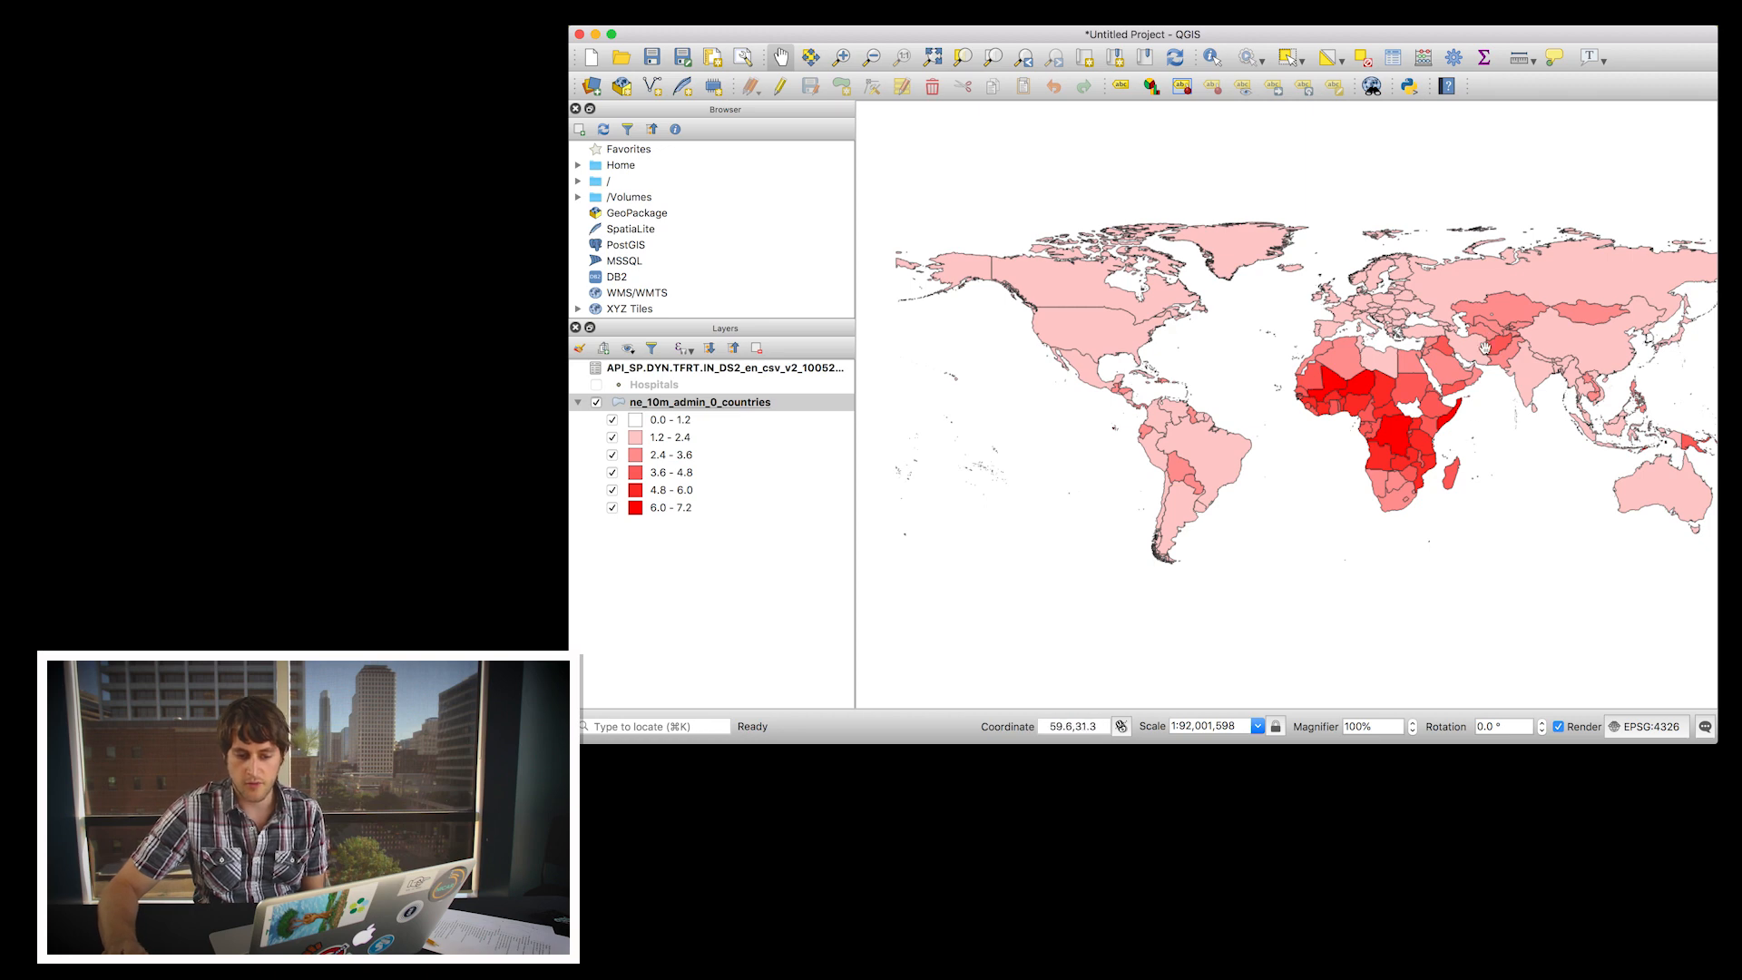
pyautogui.moveTo(1528, 389); pyautogui.dragTo(1484, 417)
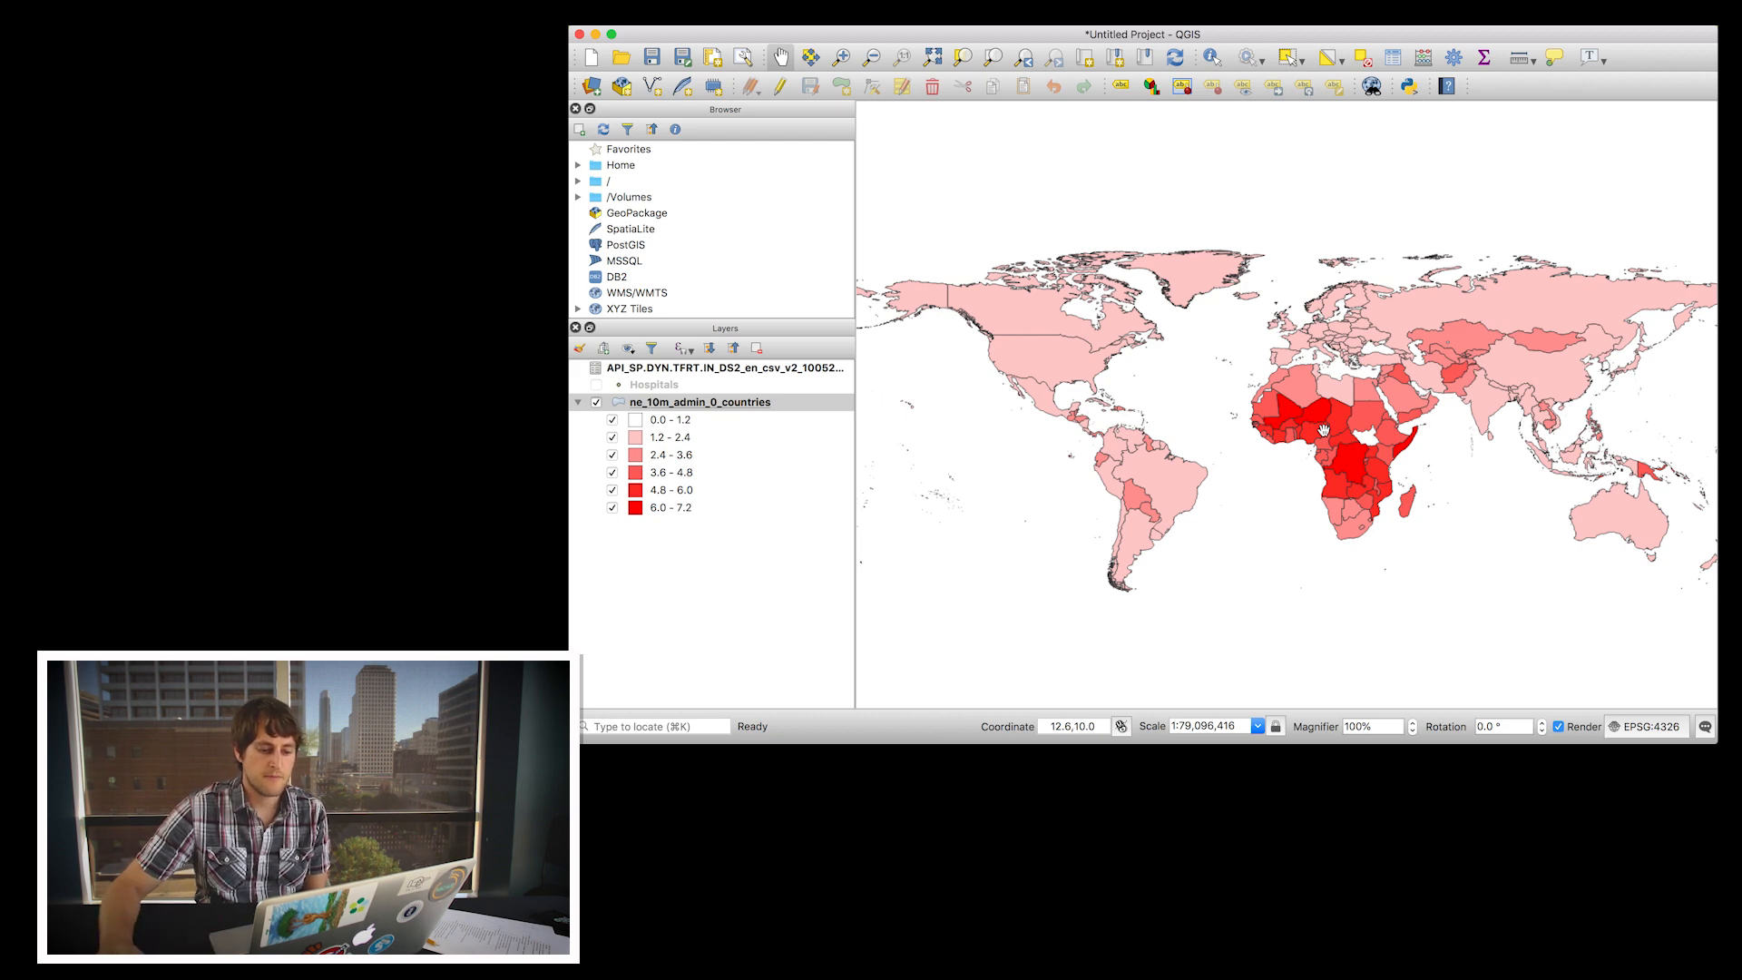
pyautogui.click(704, 405)
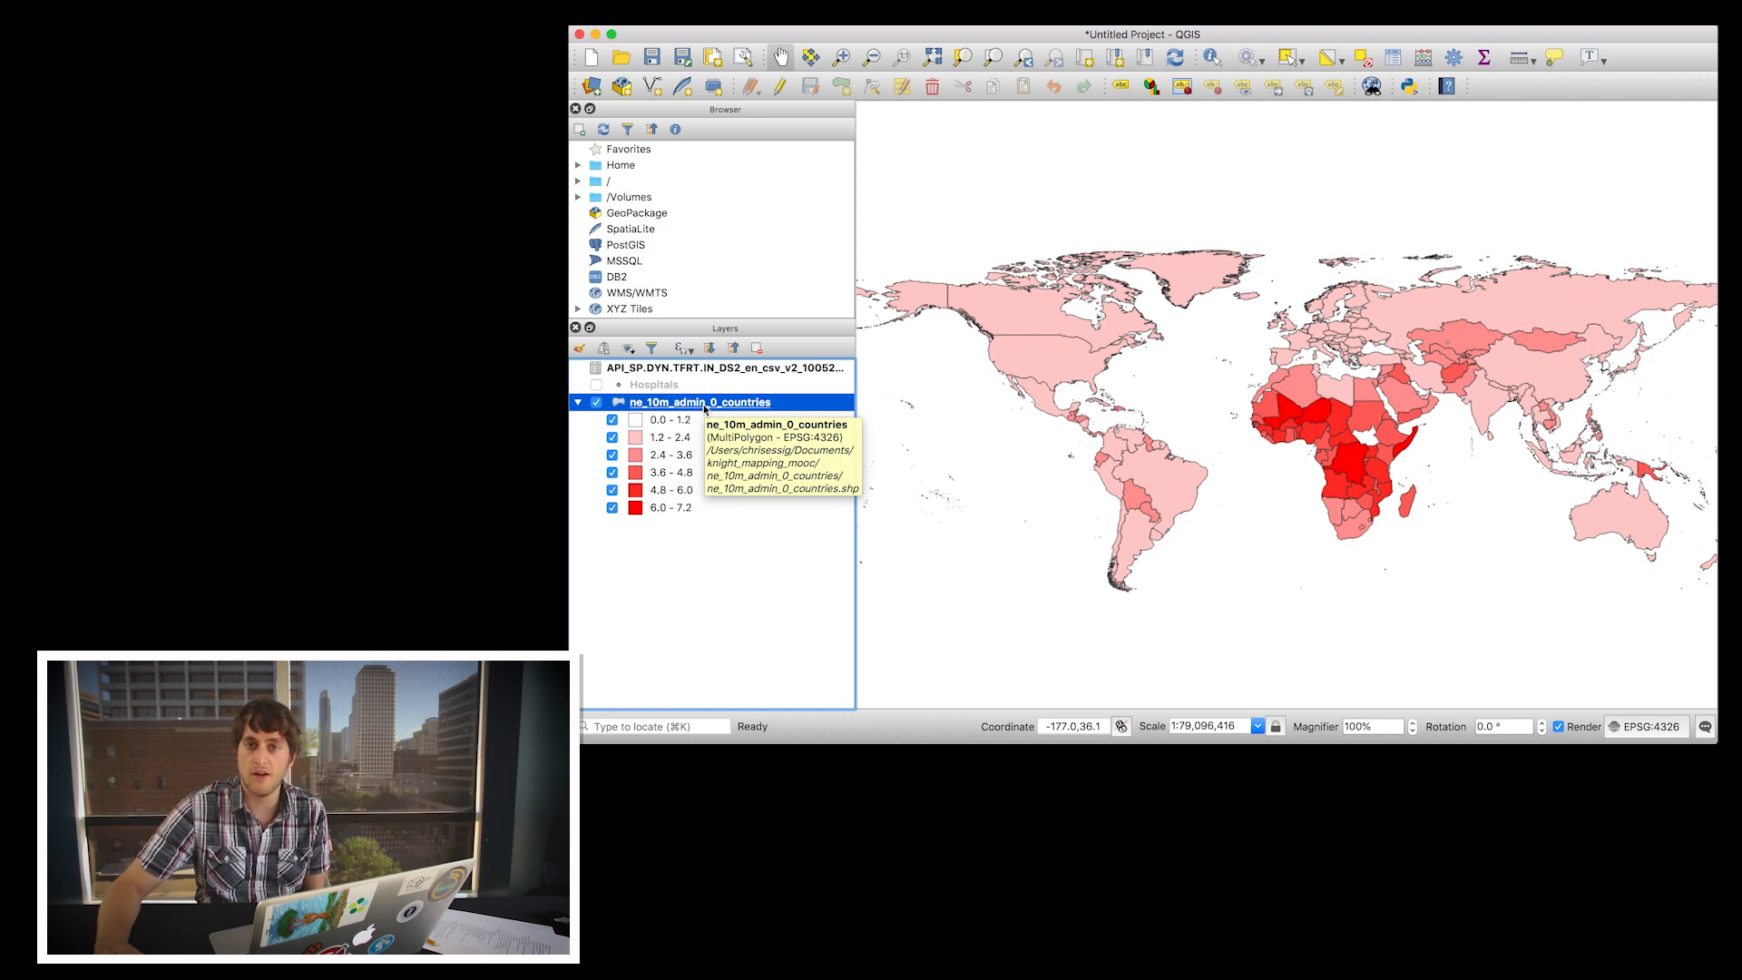
pyautogui.rightClick(705, 407)
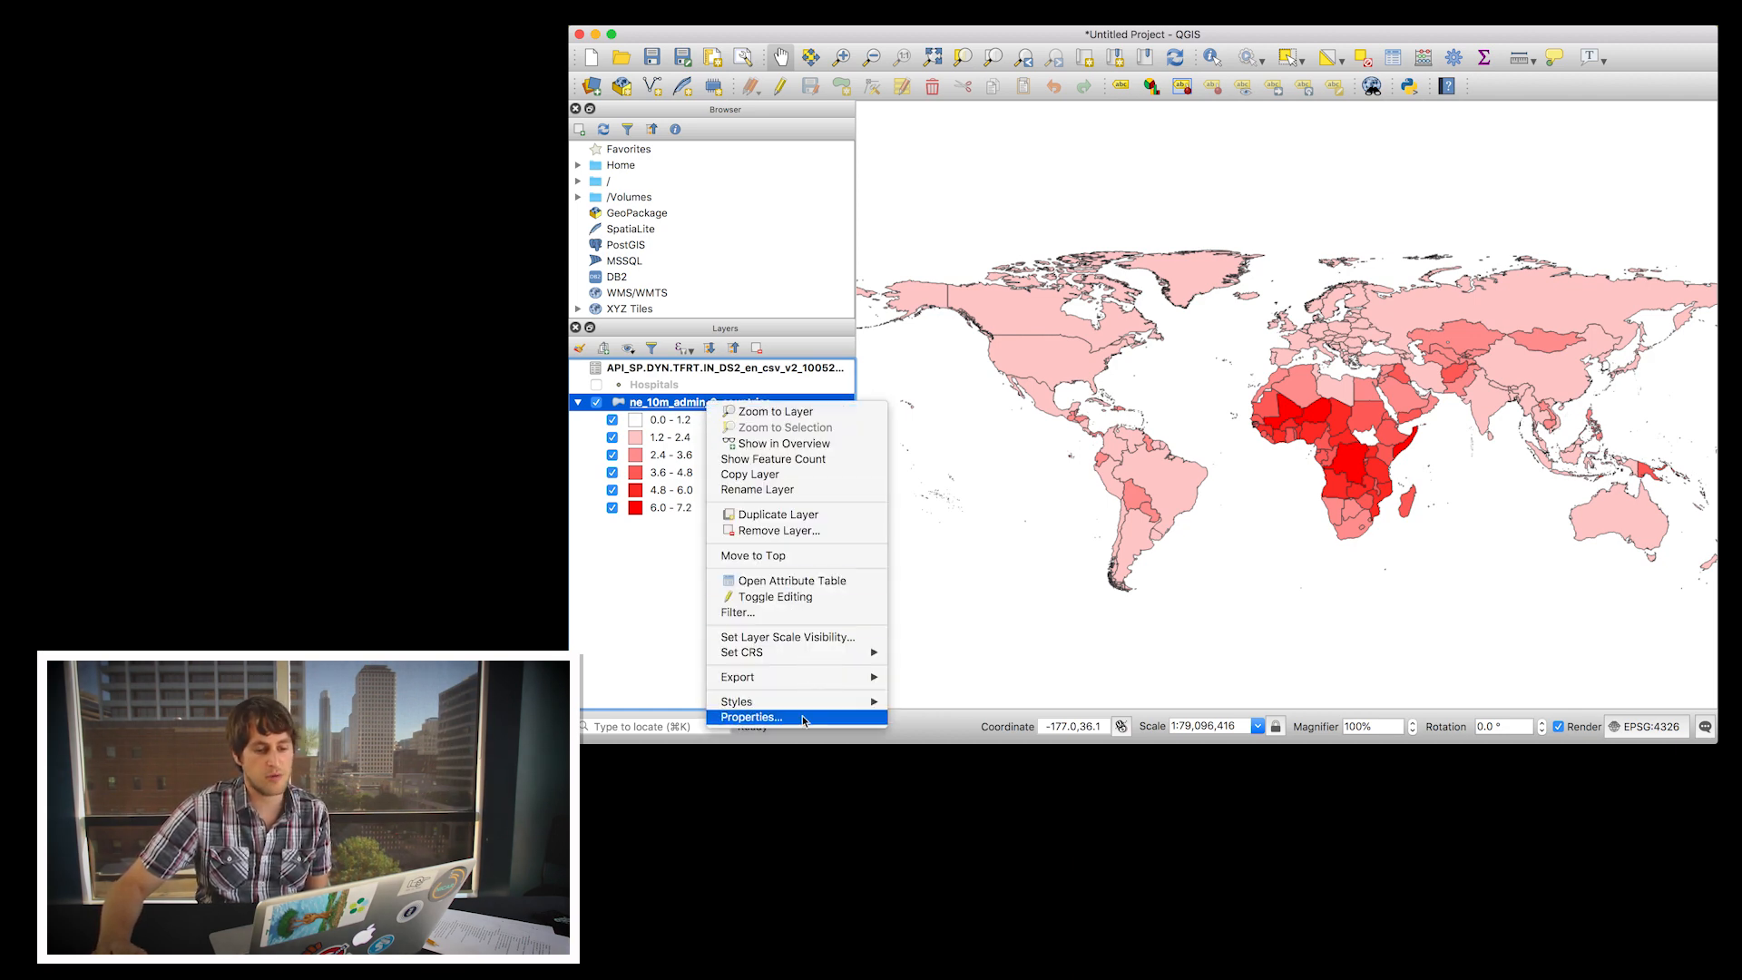
pyautogui.click(803, 719)
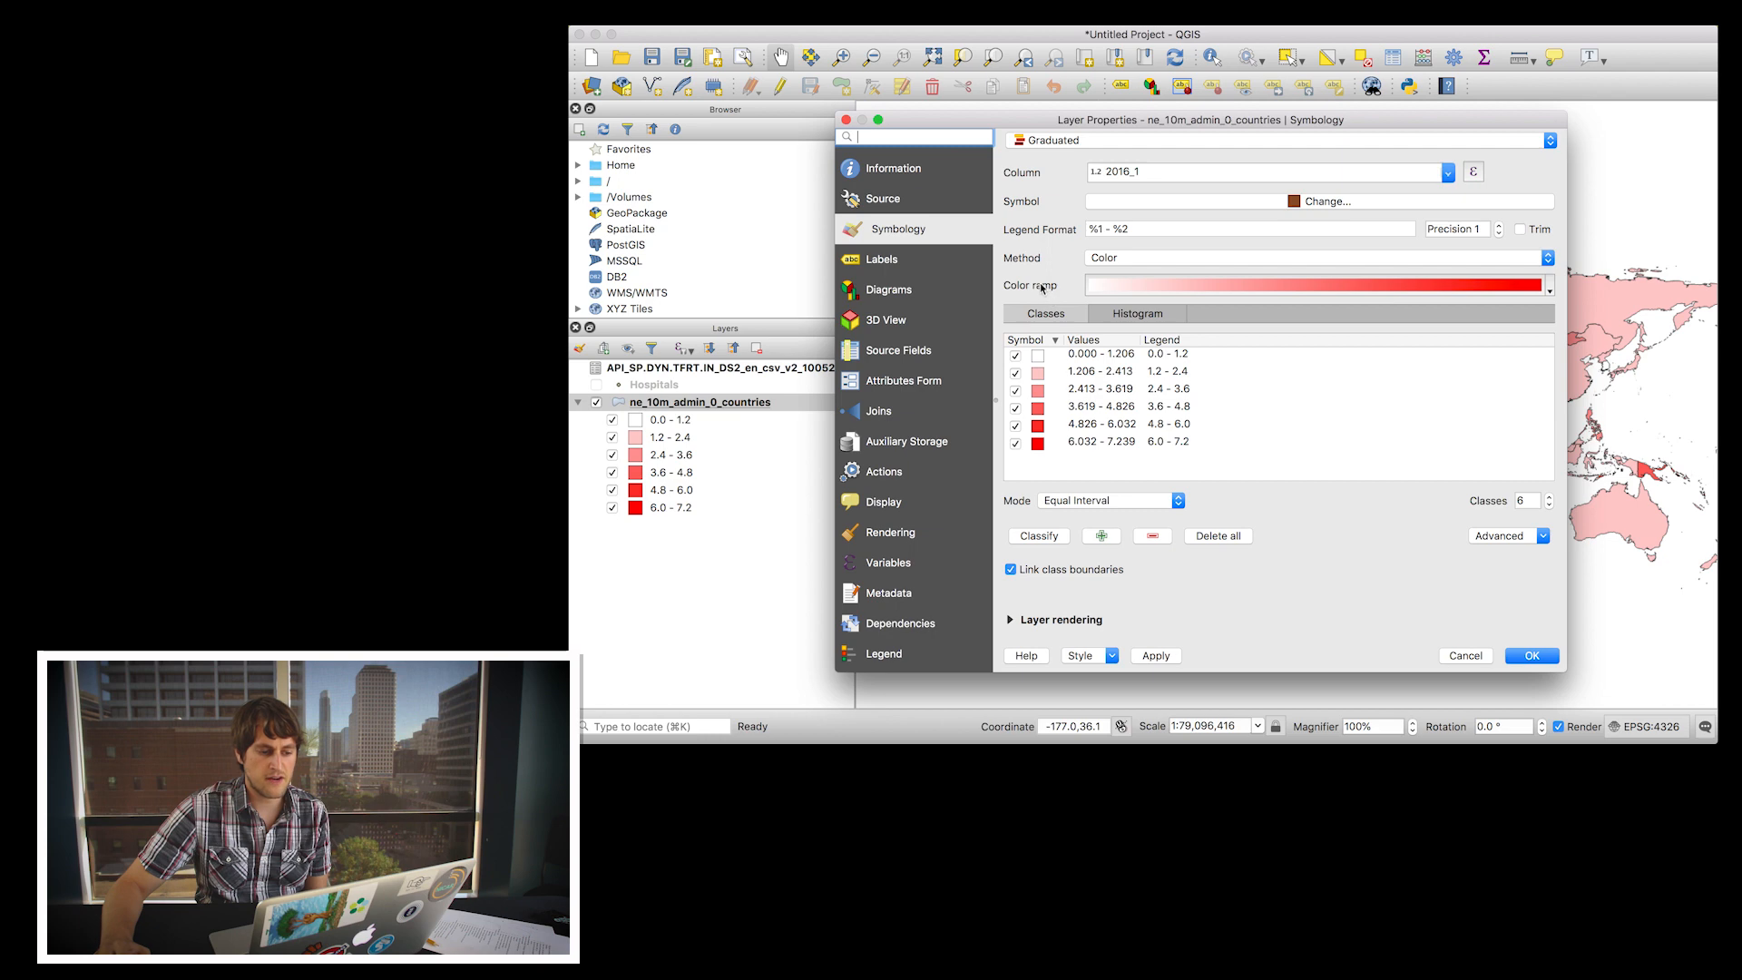
pyautogui.click(1517, 291)
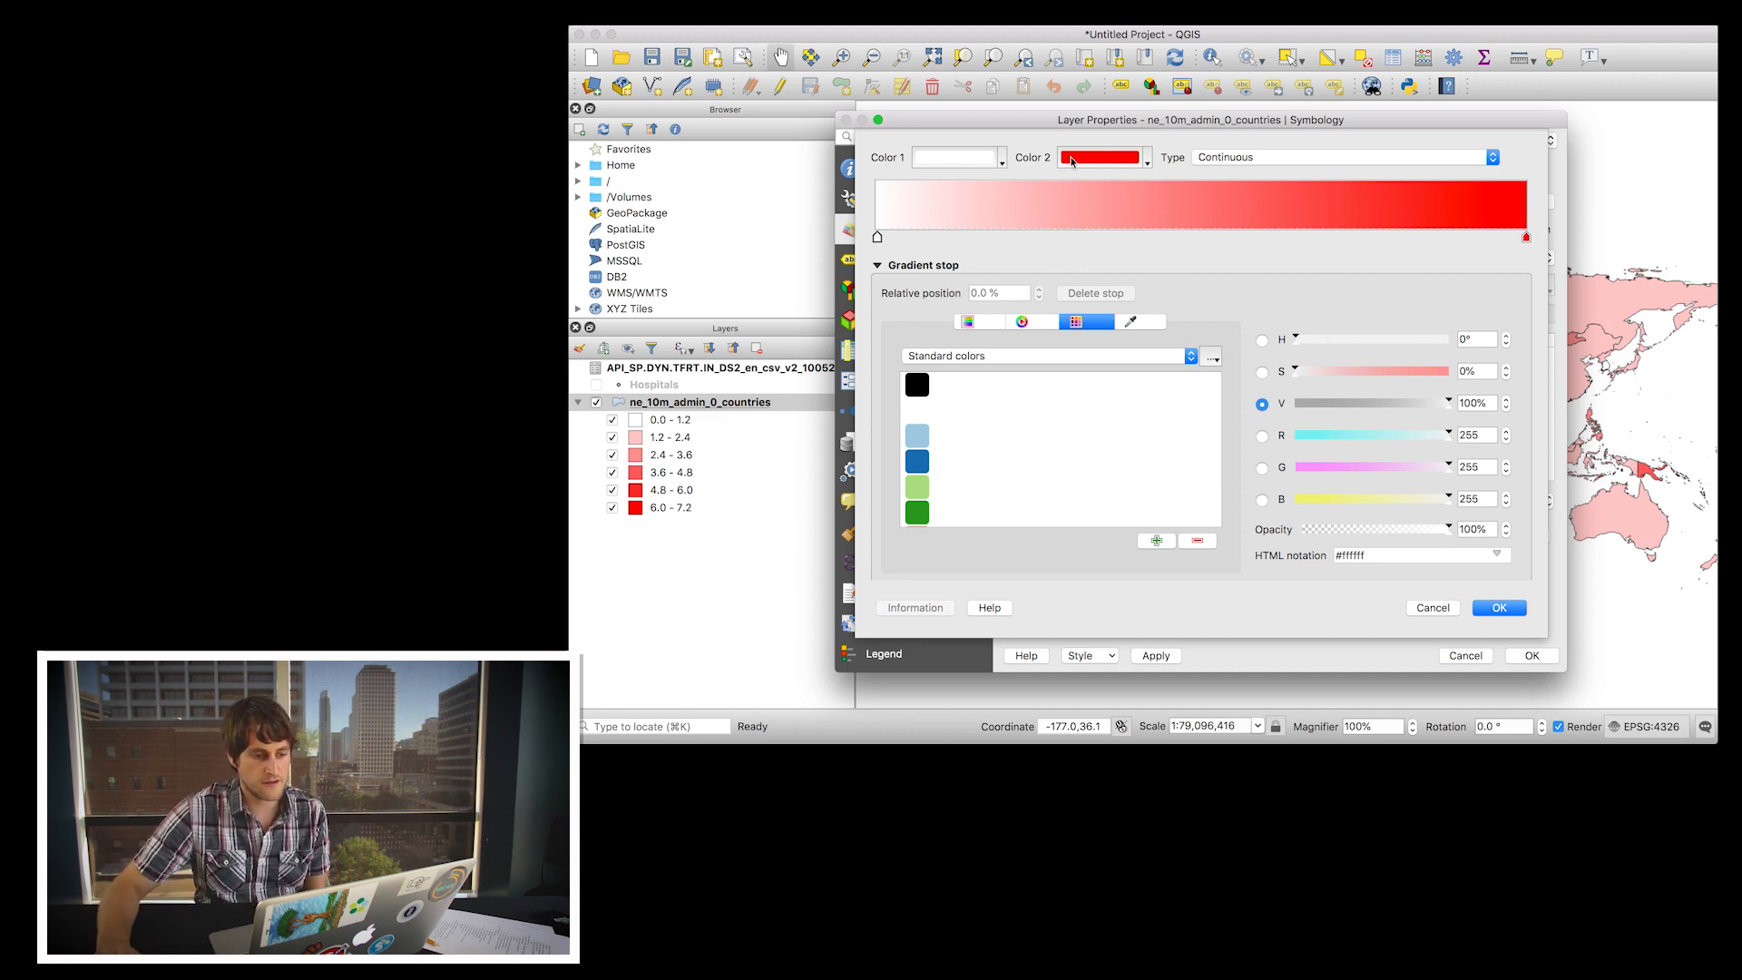
pyautogui.moveTo(1080, 123); pyautogui.dragTo(1022, 150)
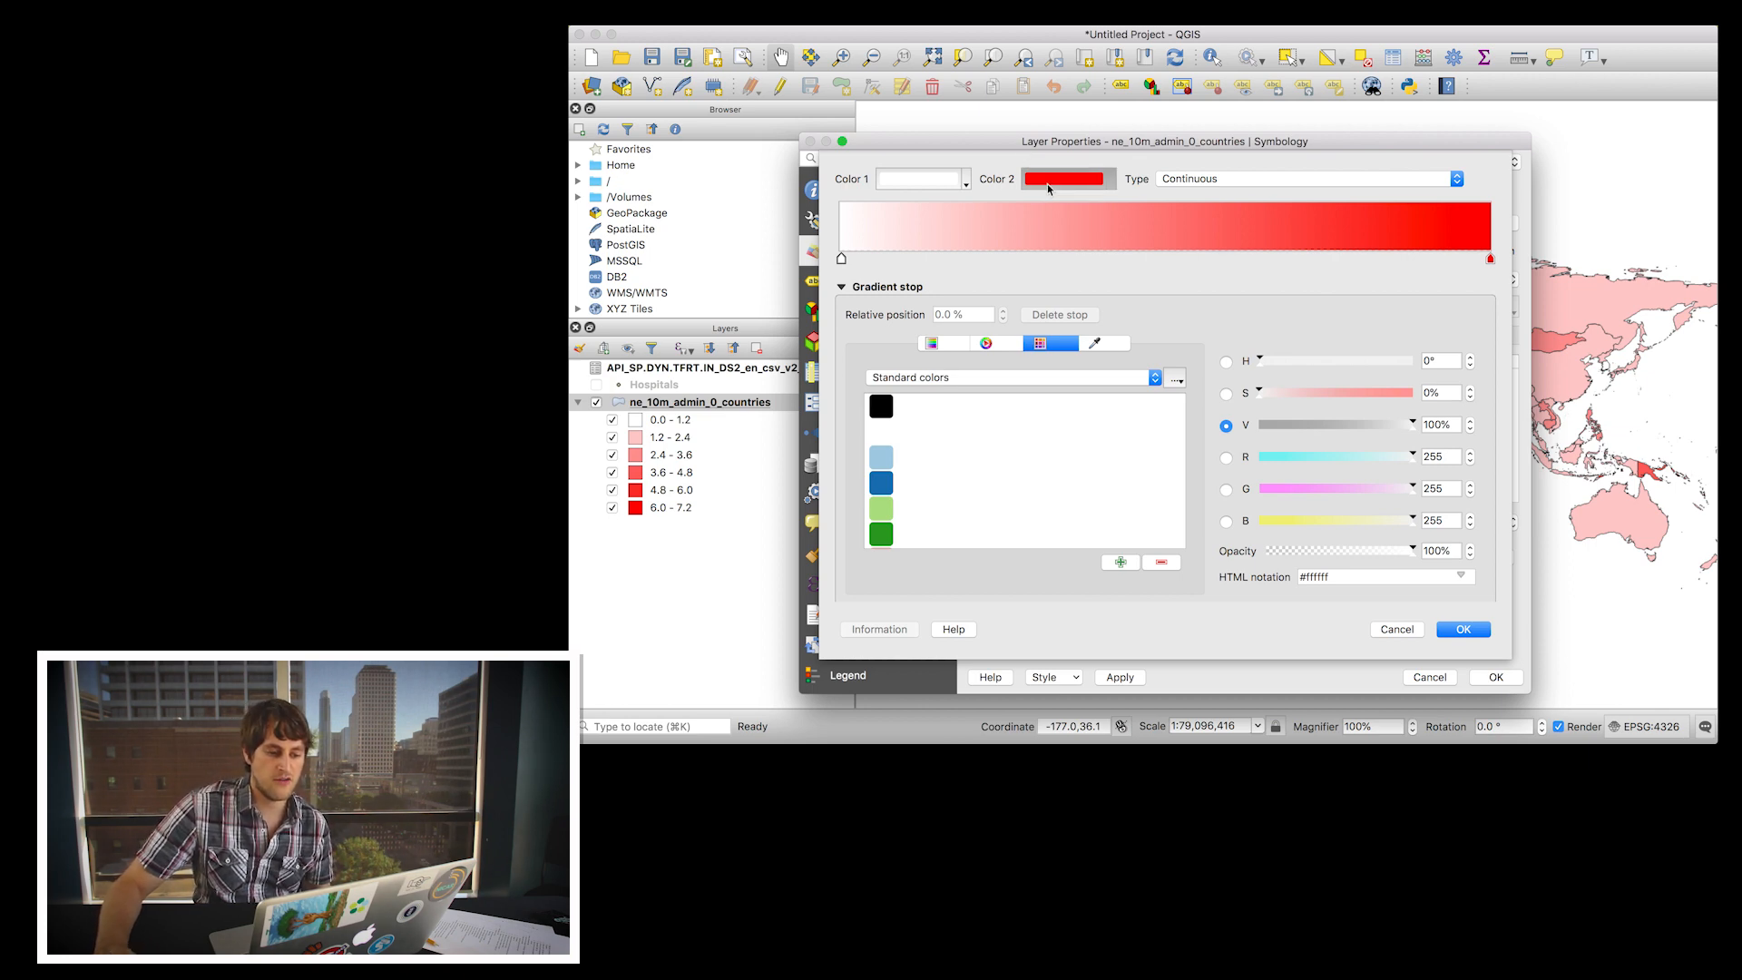
# Step: Change Color 2 of the ramp to the standard dark blue #1f78b4 and apply the style to the countries layer
pyautogui.click(1047, 184)
pyautogui.scroll(-2, 943, 326)
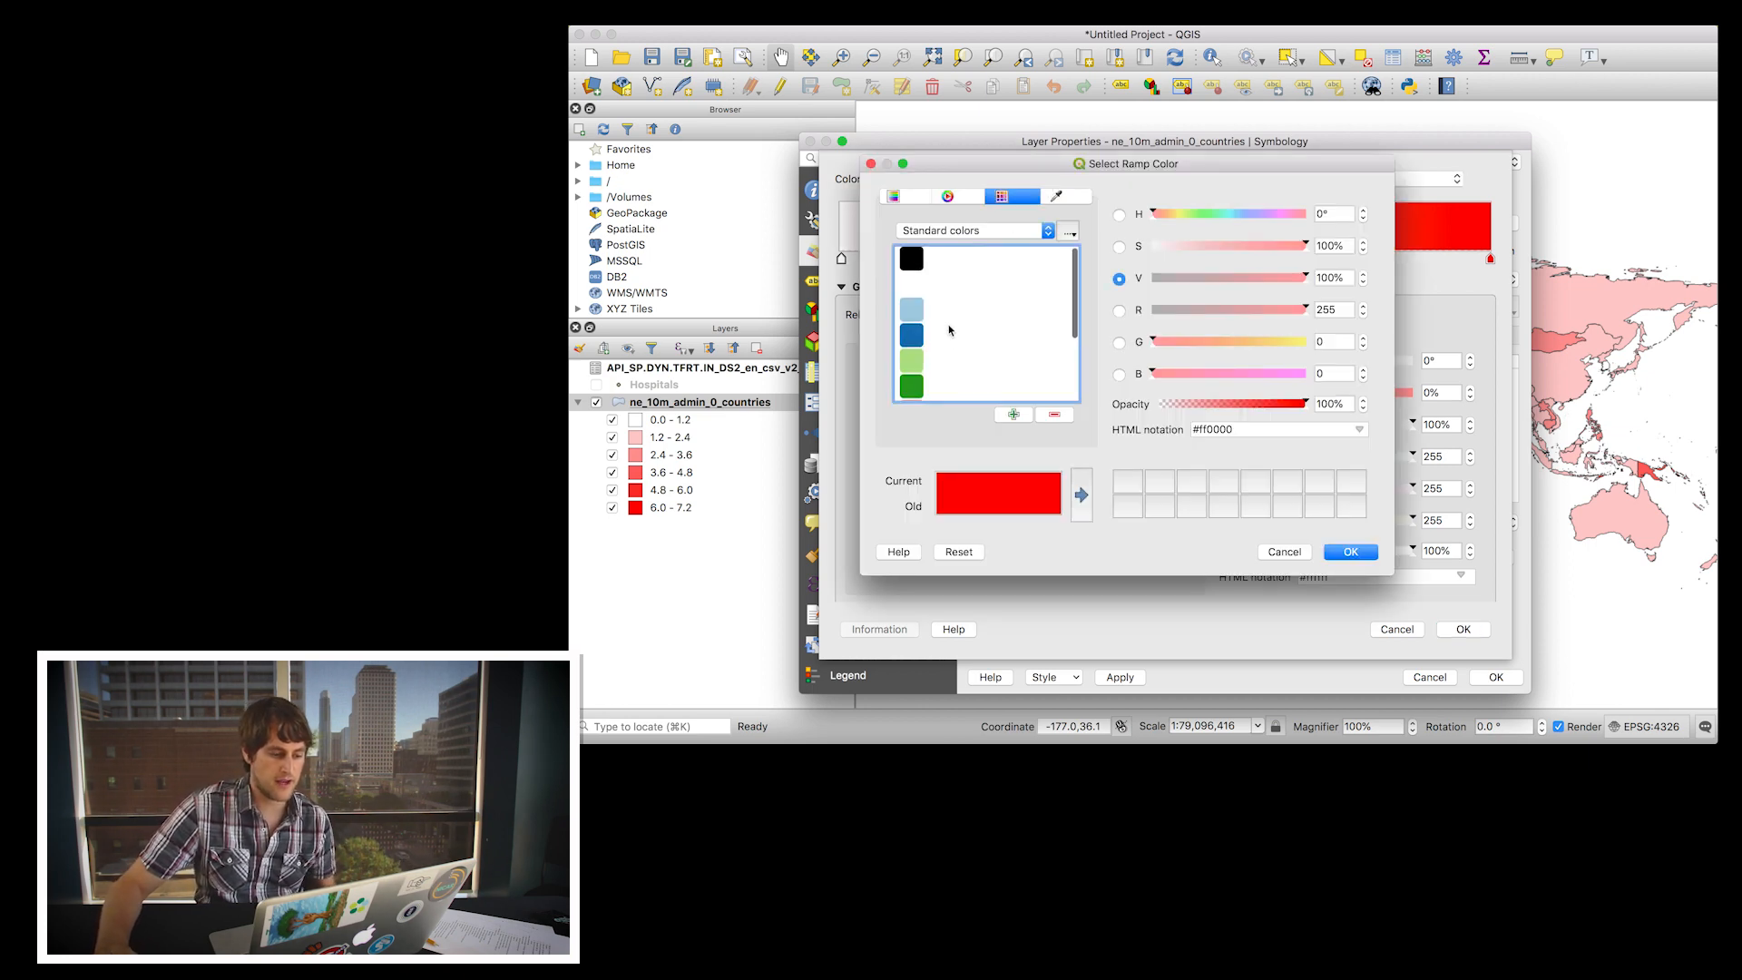
pyautogui.click(910, 278)
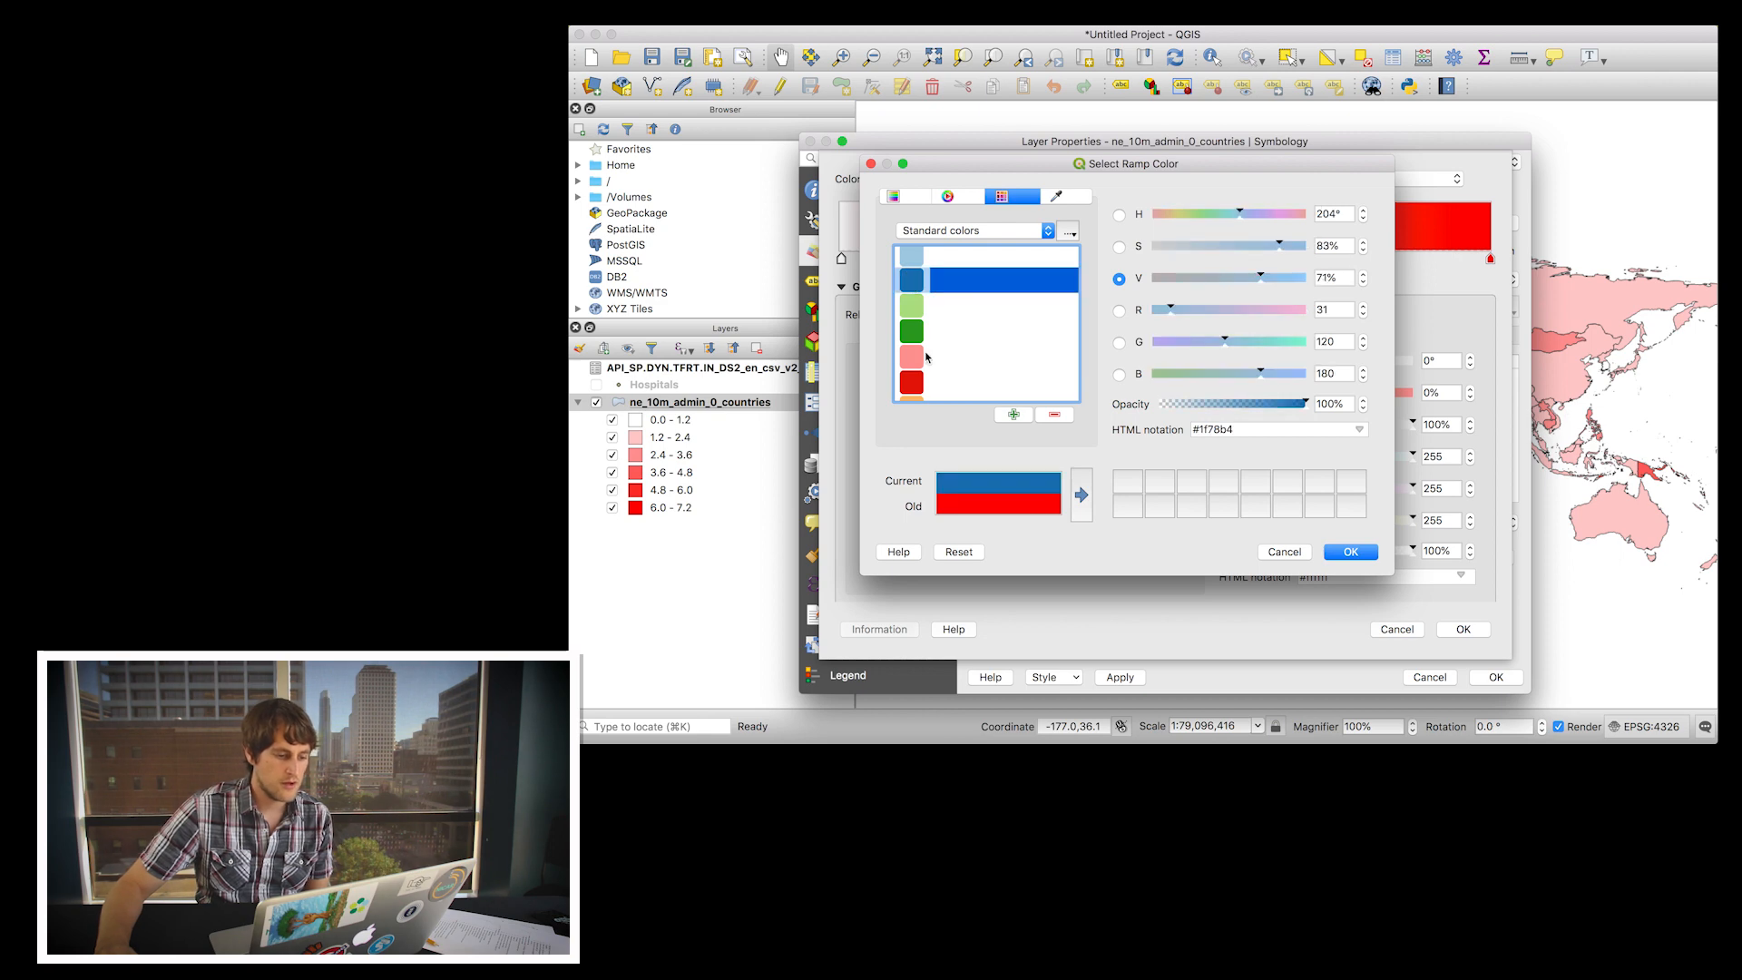
pyautogui.scroll(-1, 920, 353)
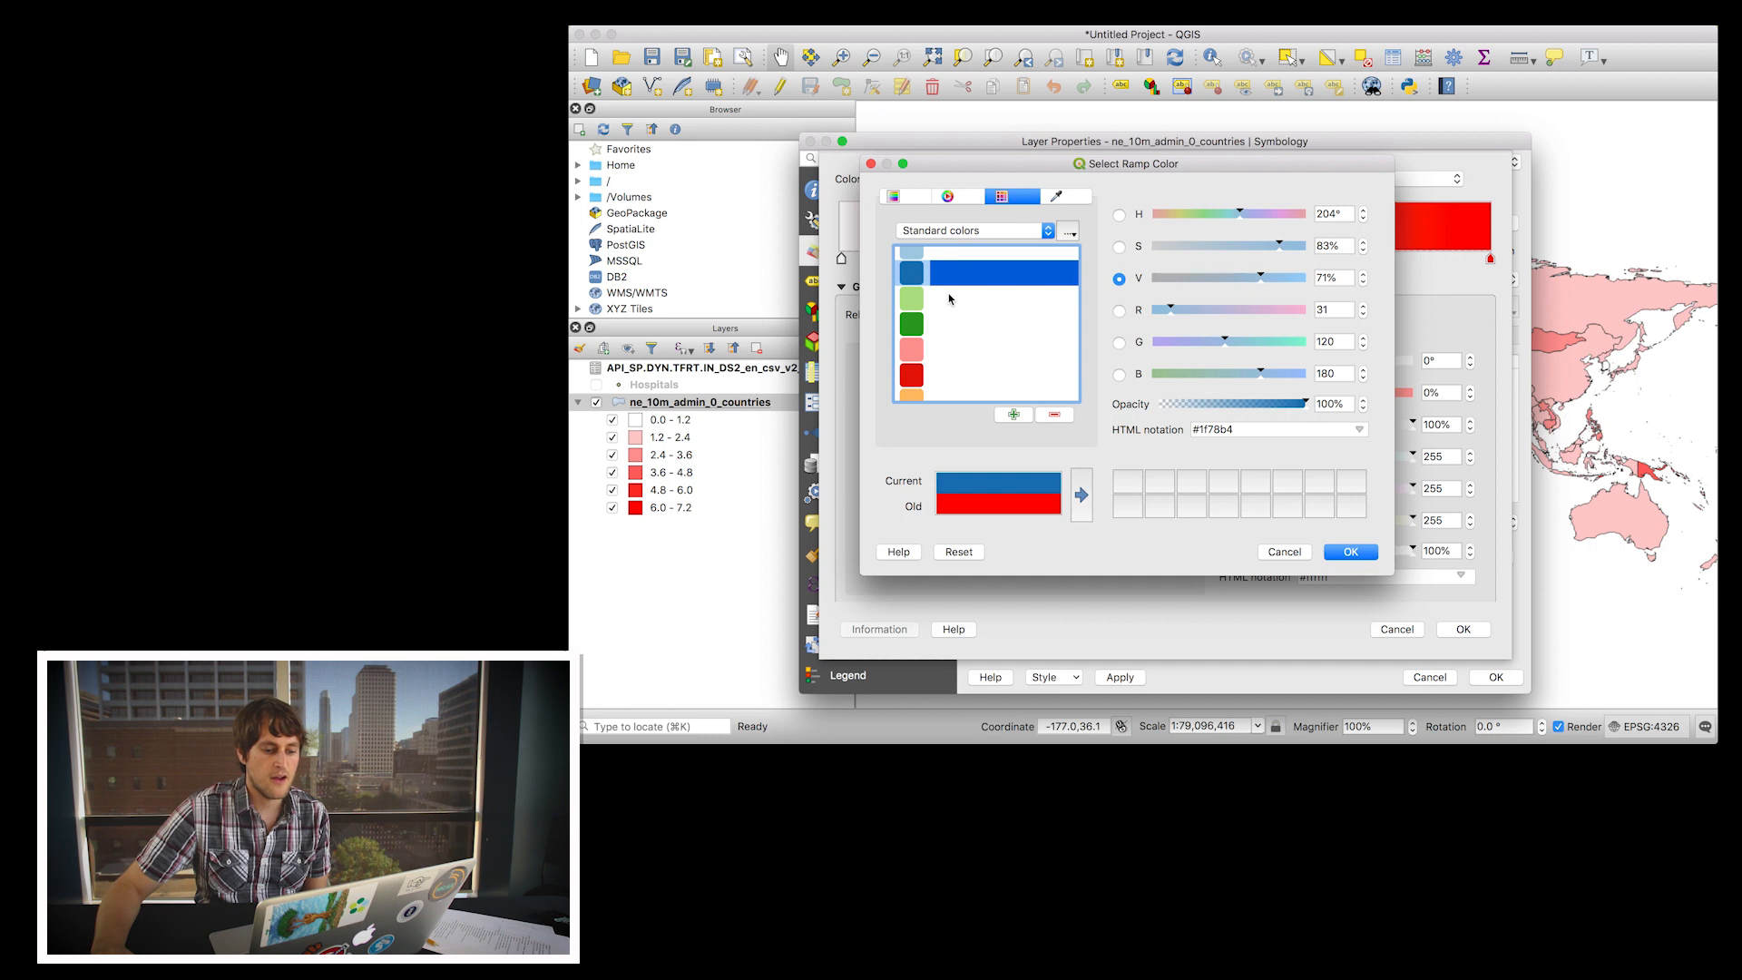
pyautogui.scroll(-2, 948, 324)
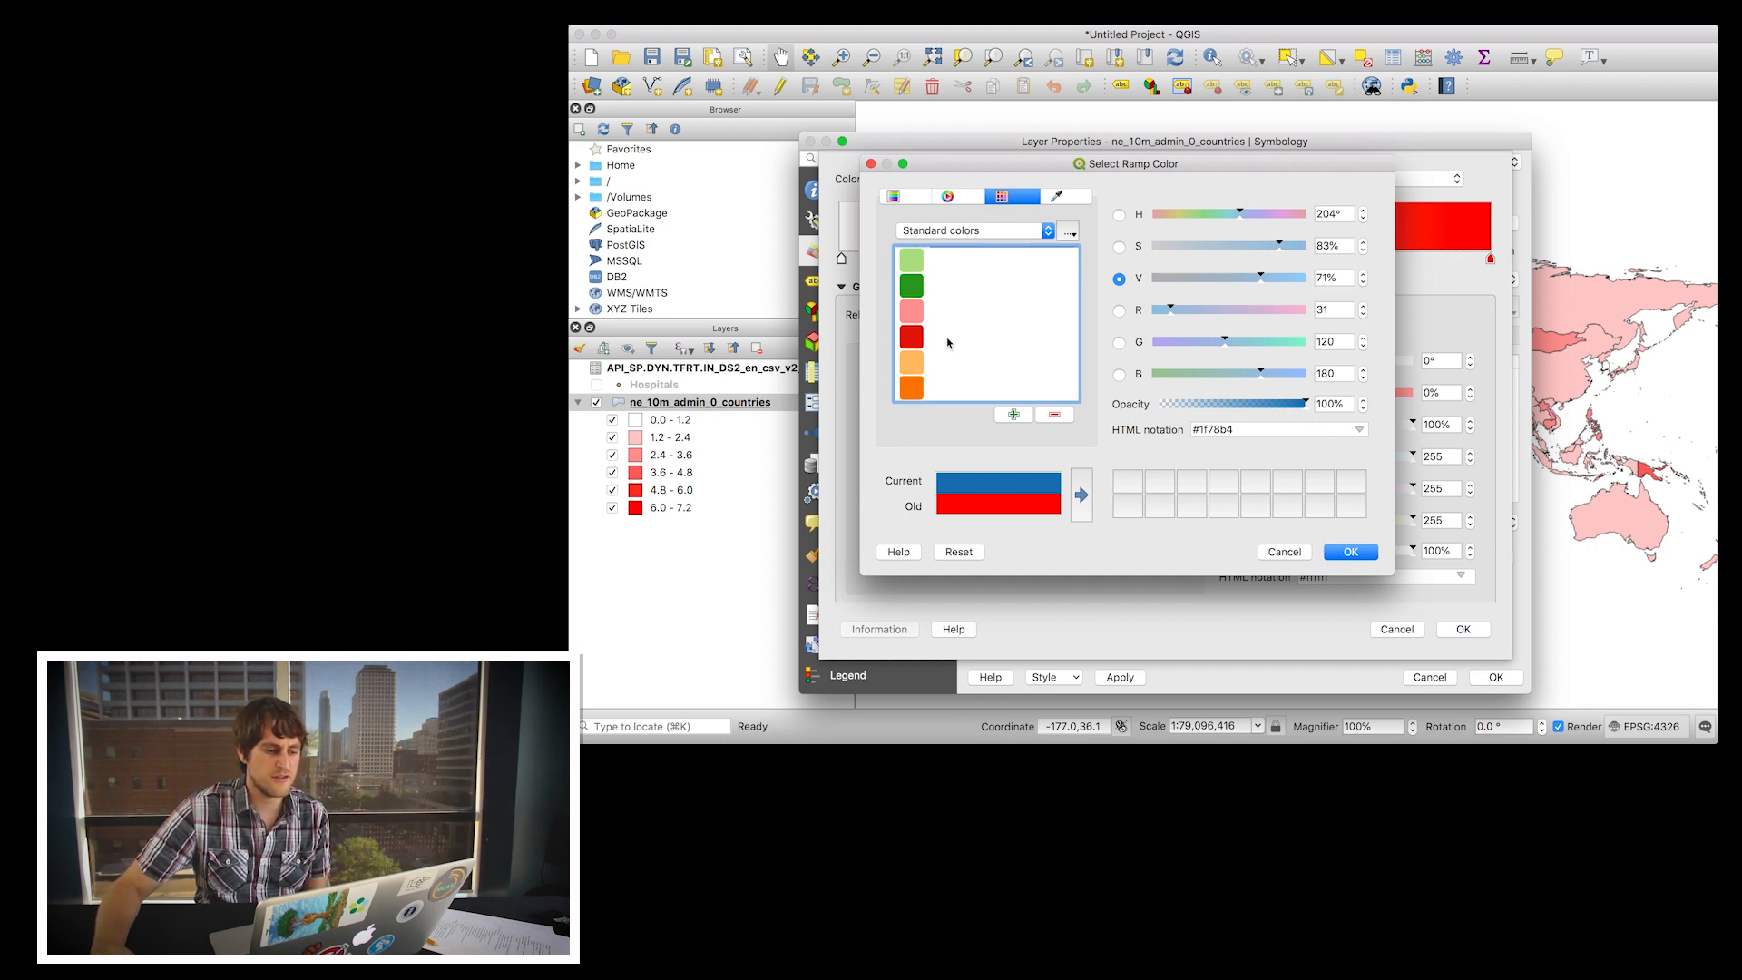
pyautogui.scroll(3, 948, 343)
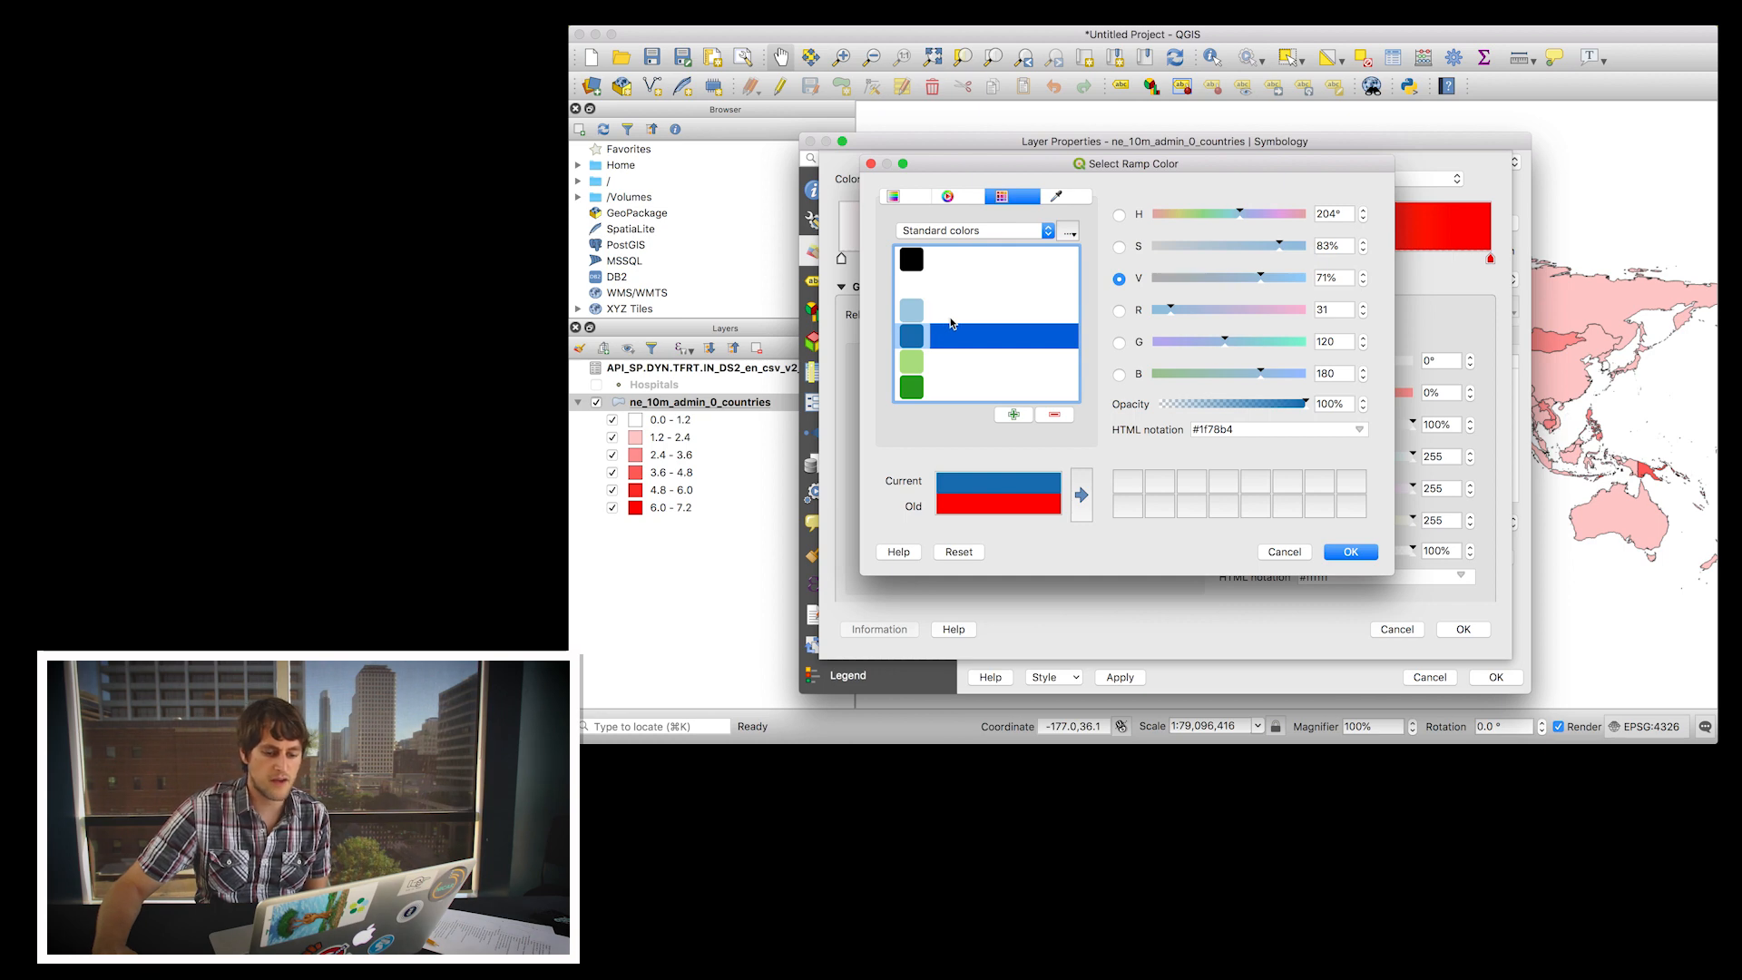
pyautogui.click(1351, 552)
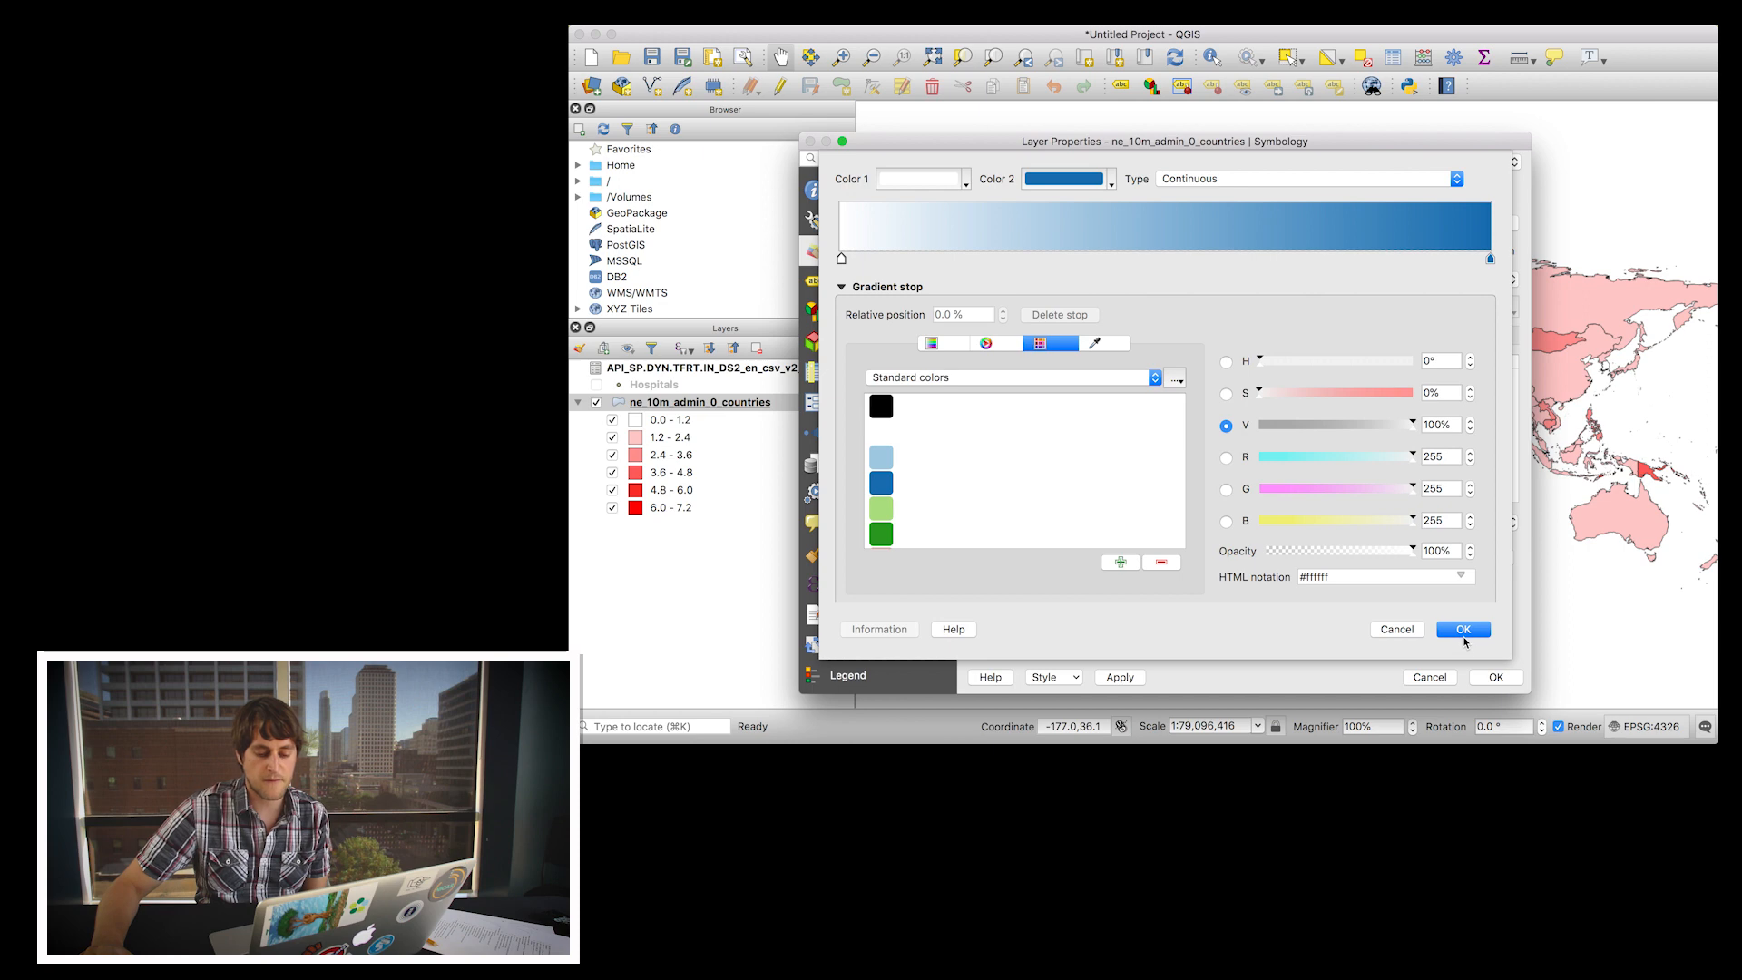
pyautogui.scroll(-3, 1462, 638)
pyautogui.press('Return')
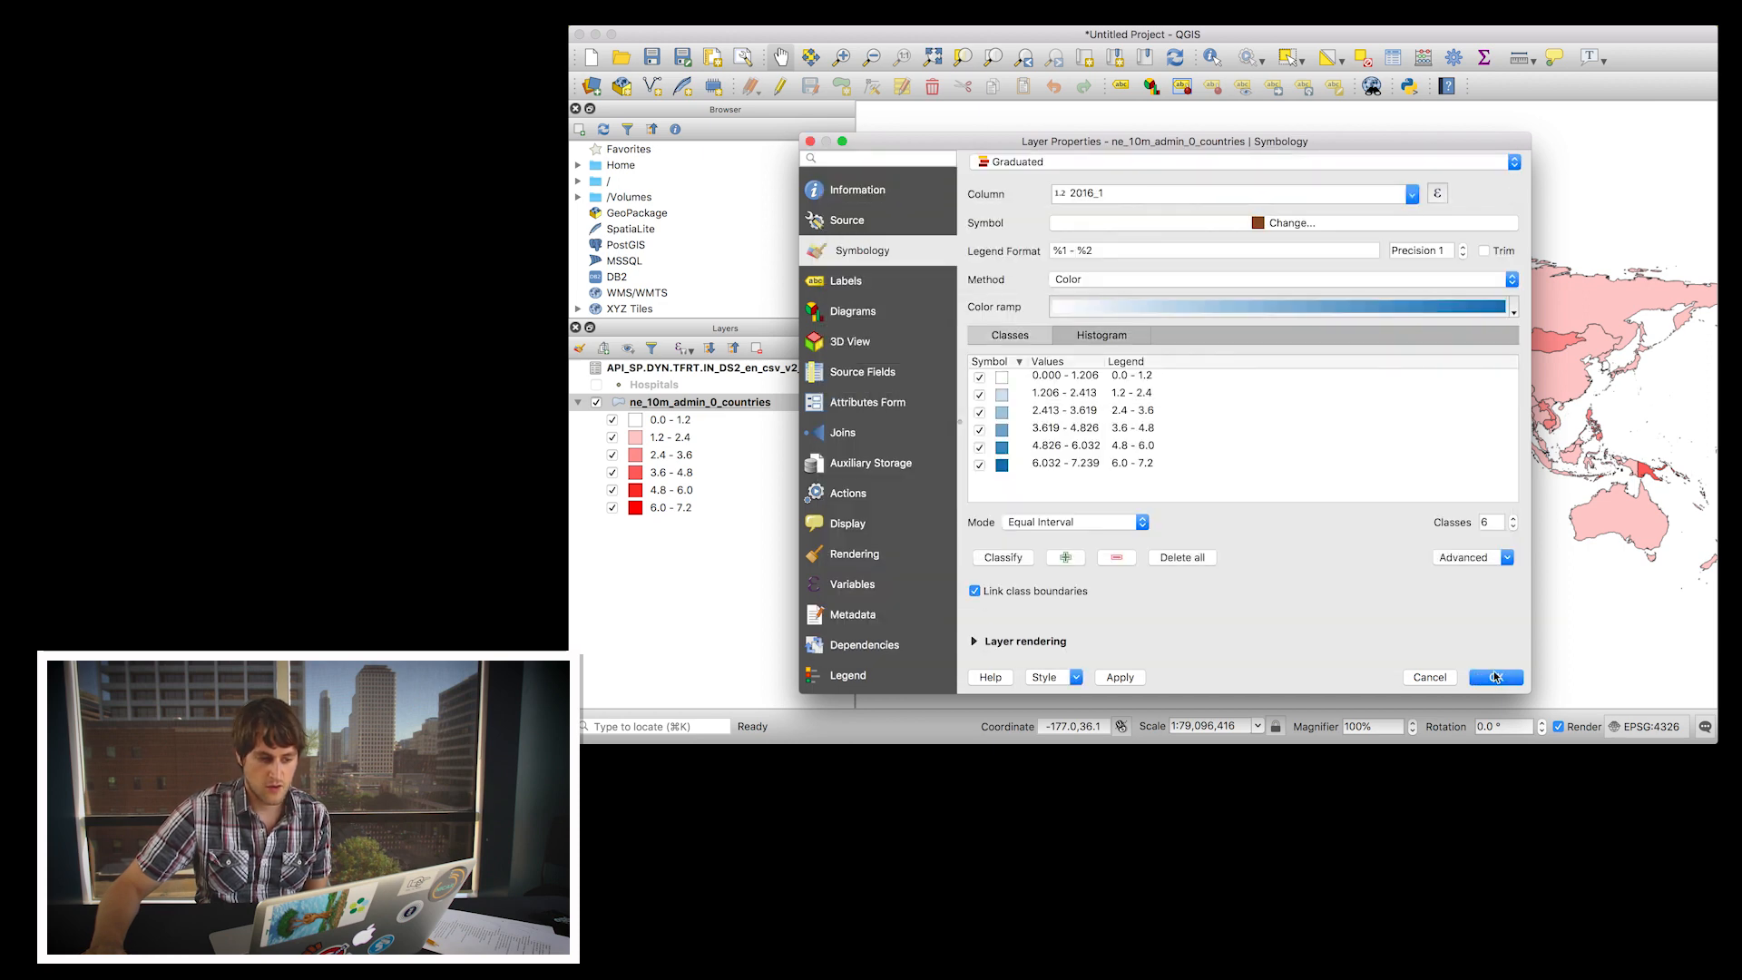
pyautogui.click(1495, 677)
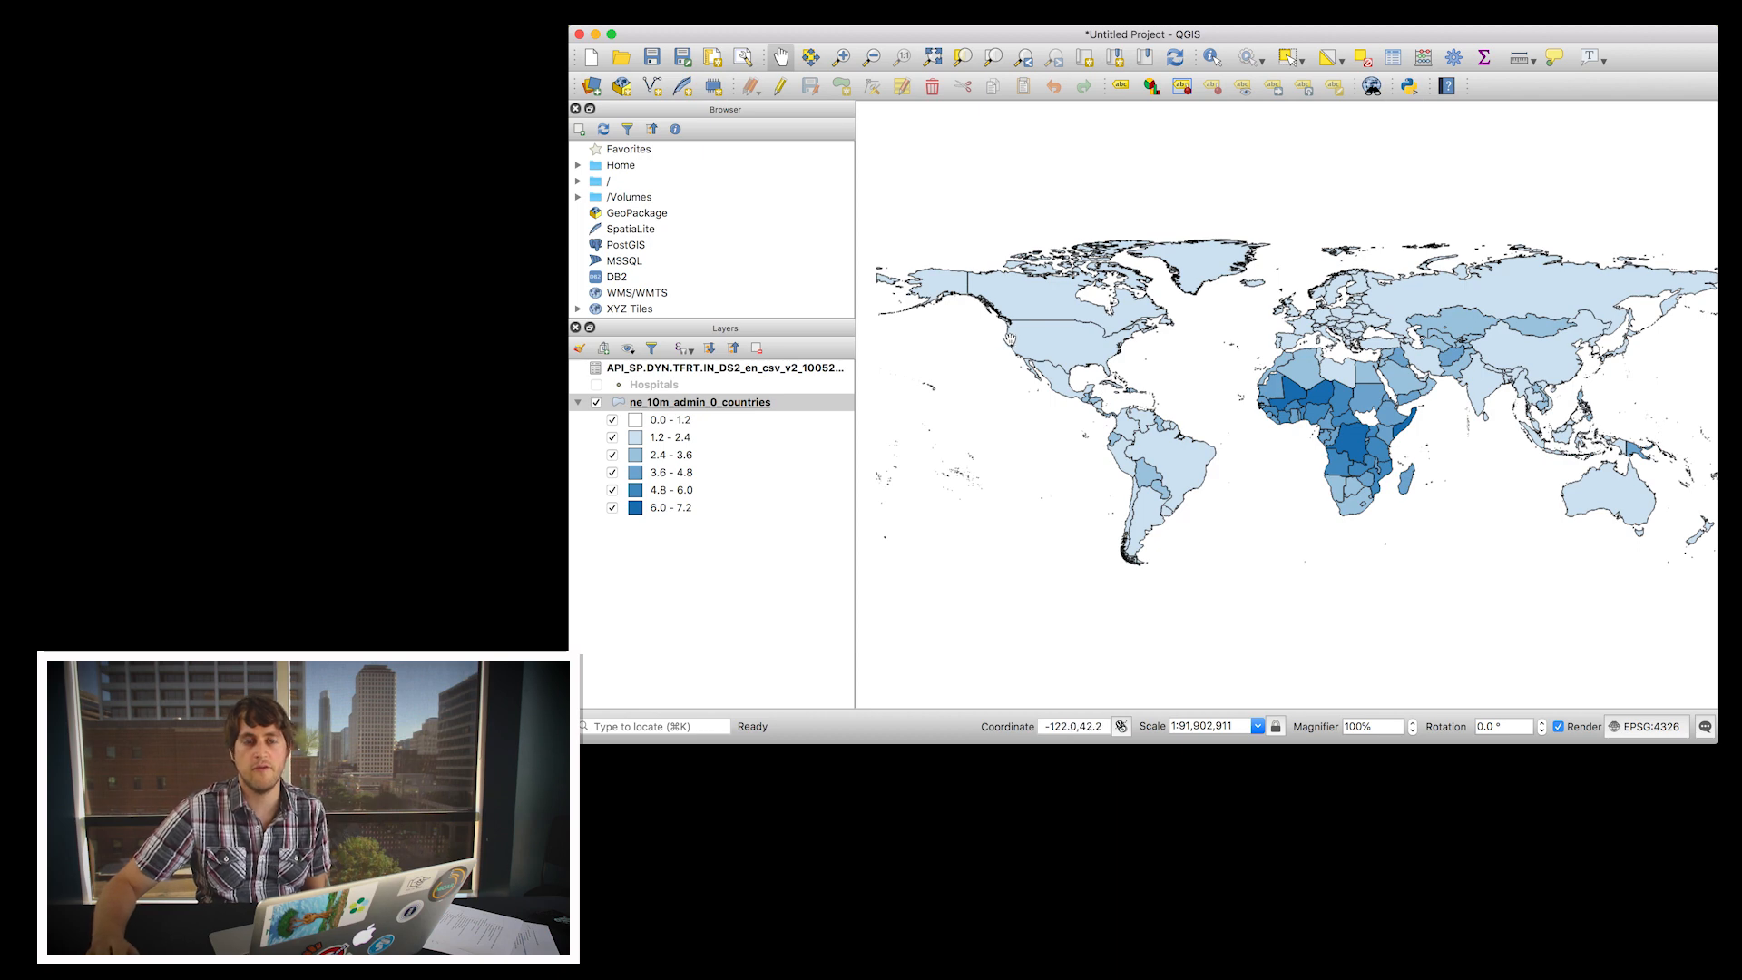
# Step: Open the simple fill settings of the graduated symbol used by the ne_10m_admin_0_countries layer
pyautogui.rightClick(771, 405)
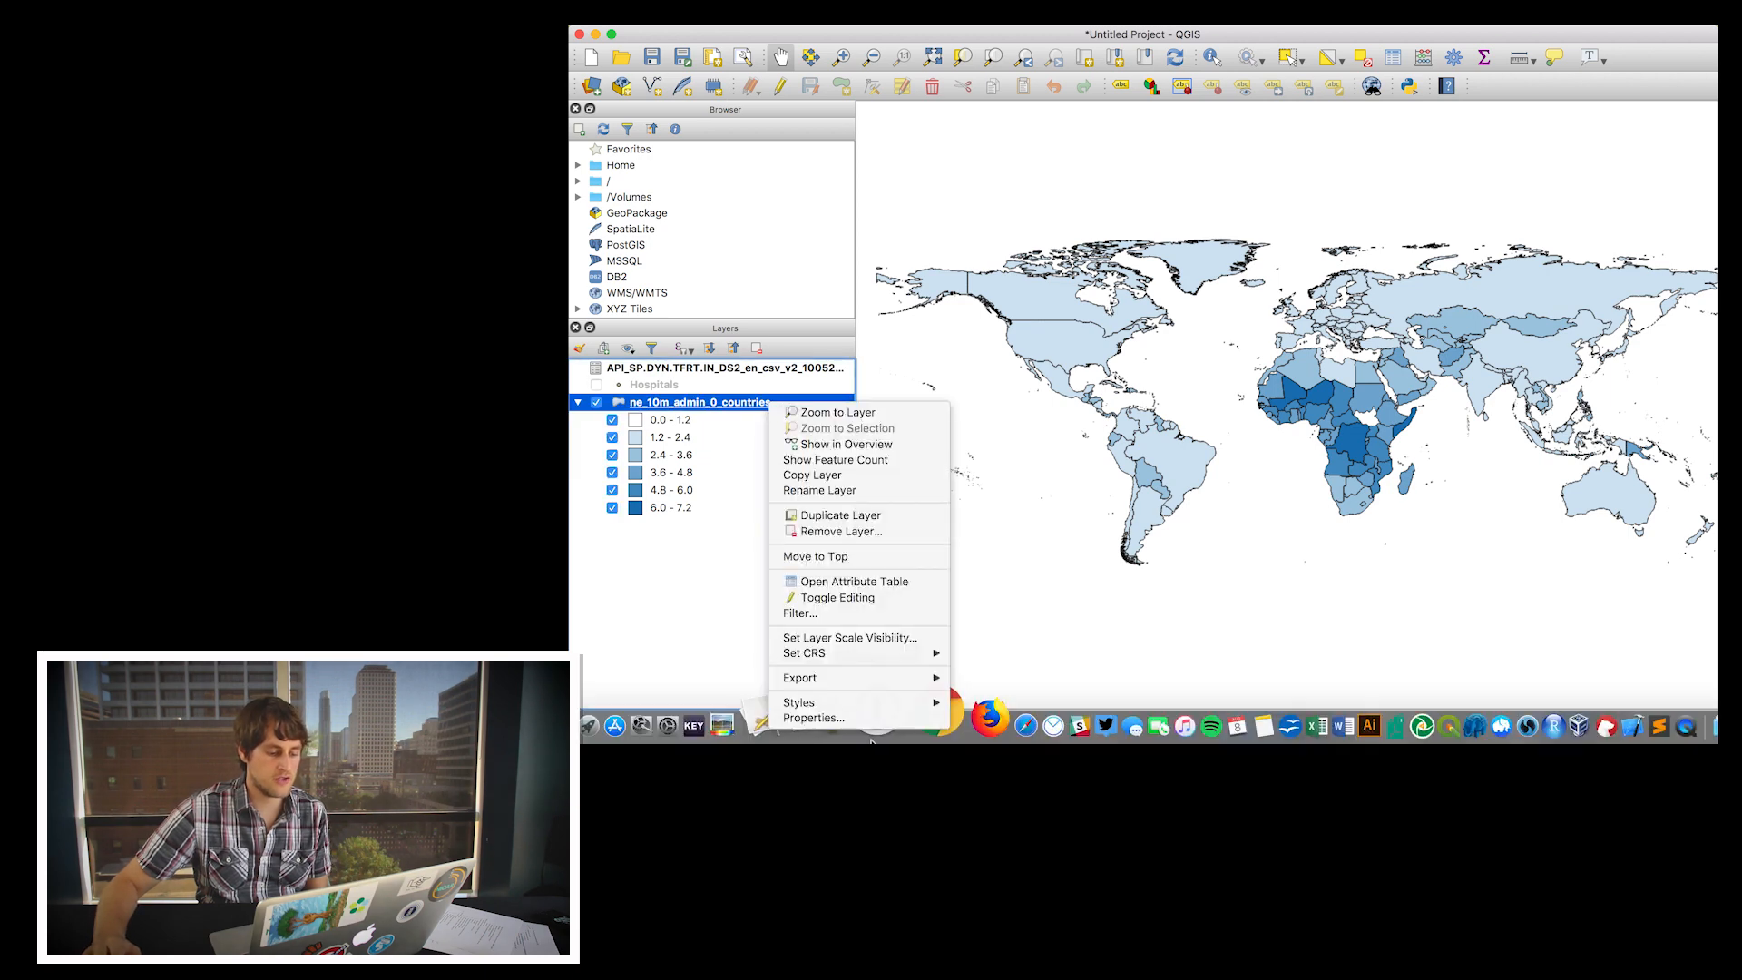
pyautogui.click(837, 718)
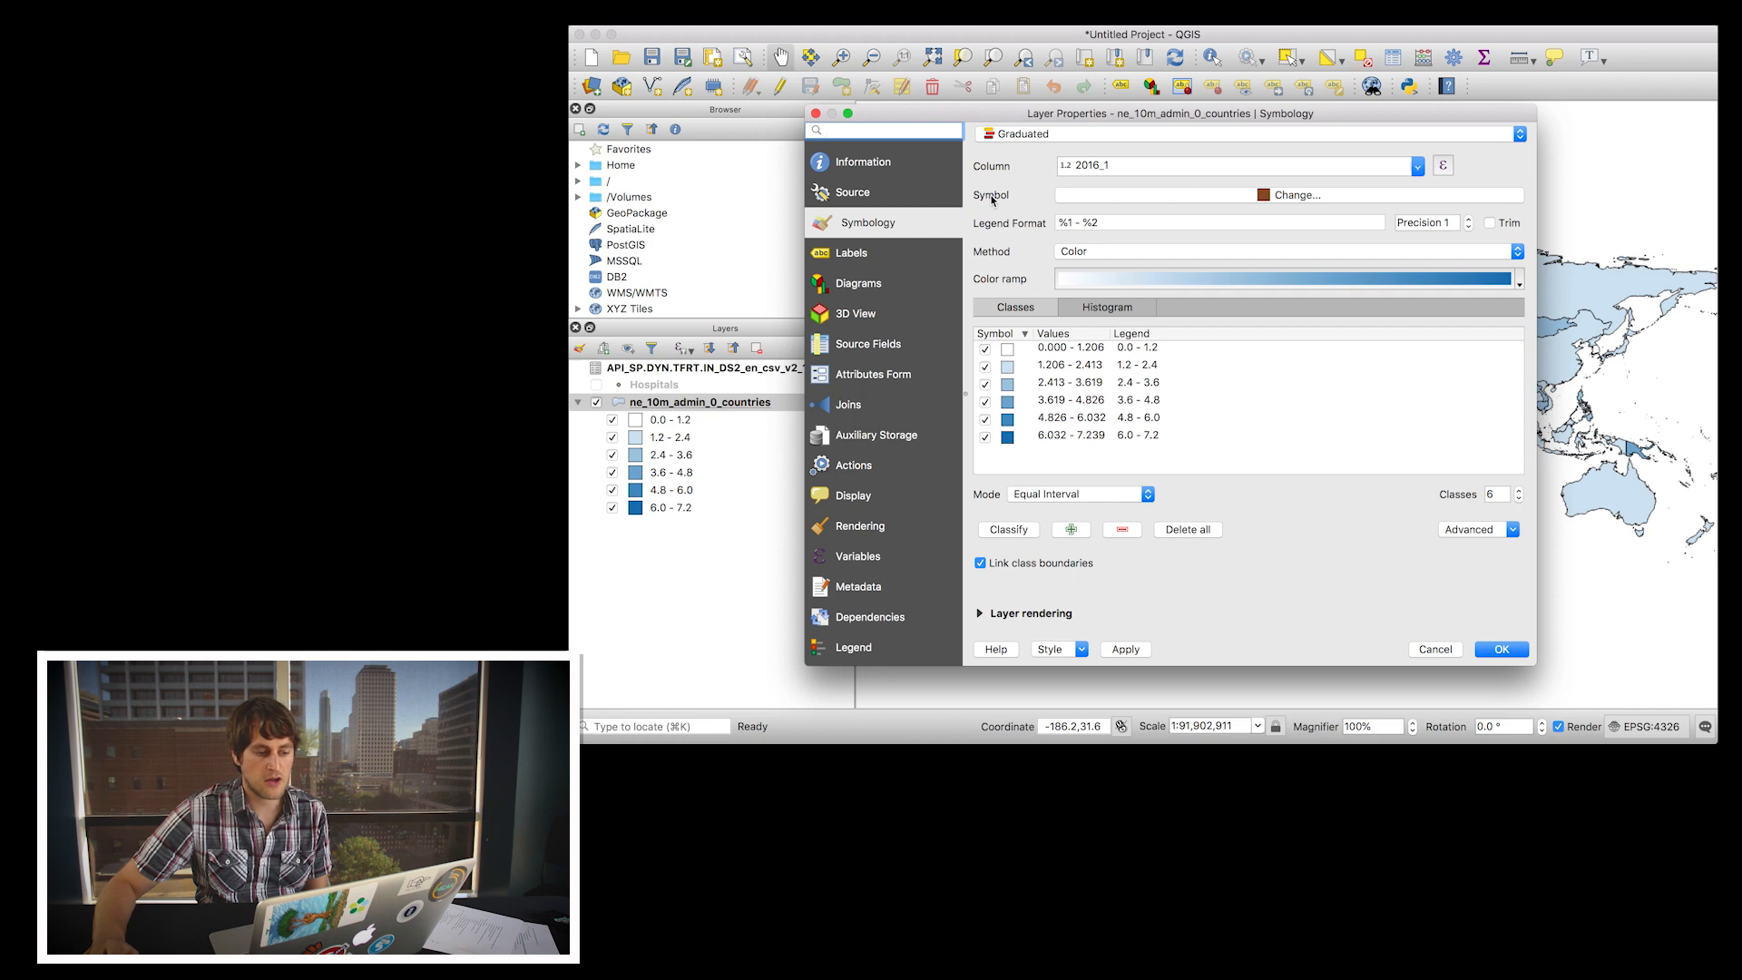
pyautogui.click(1288, 195)
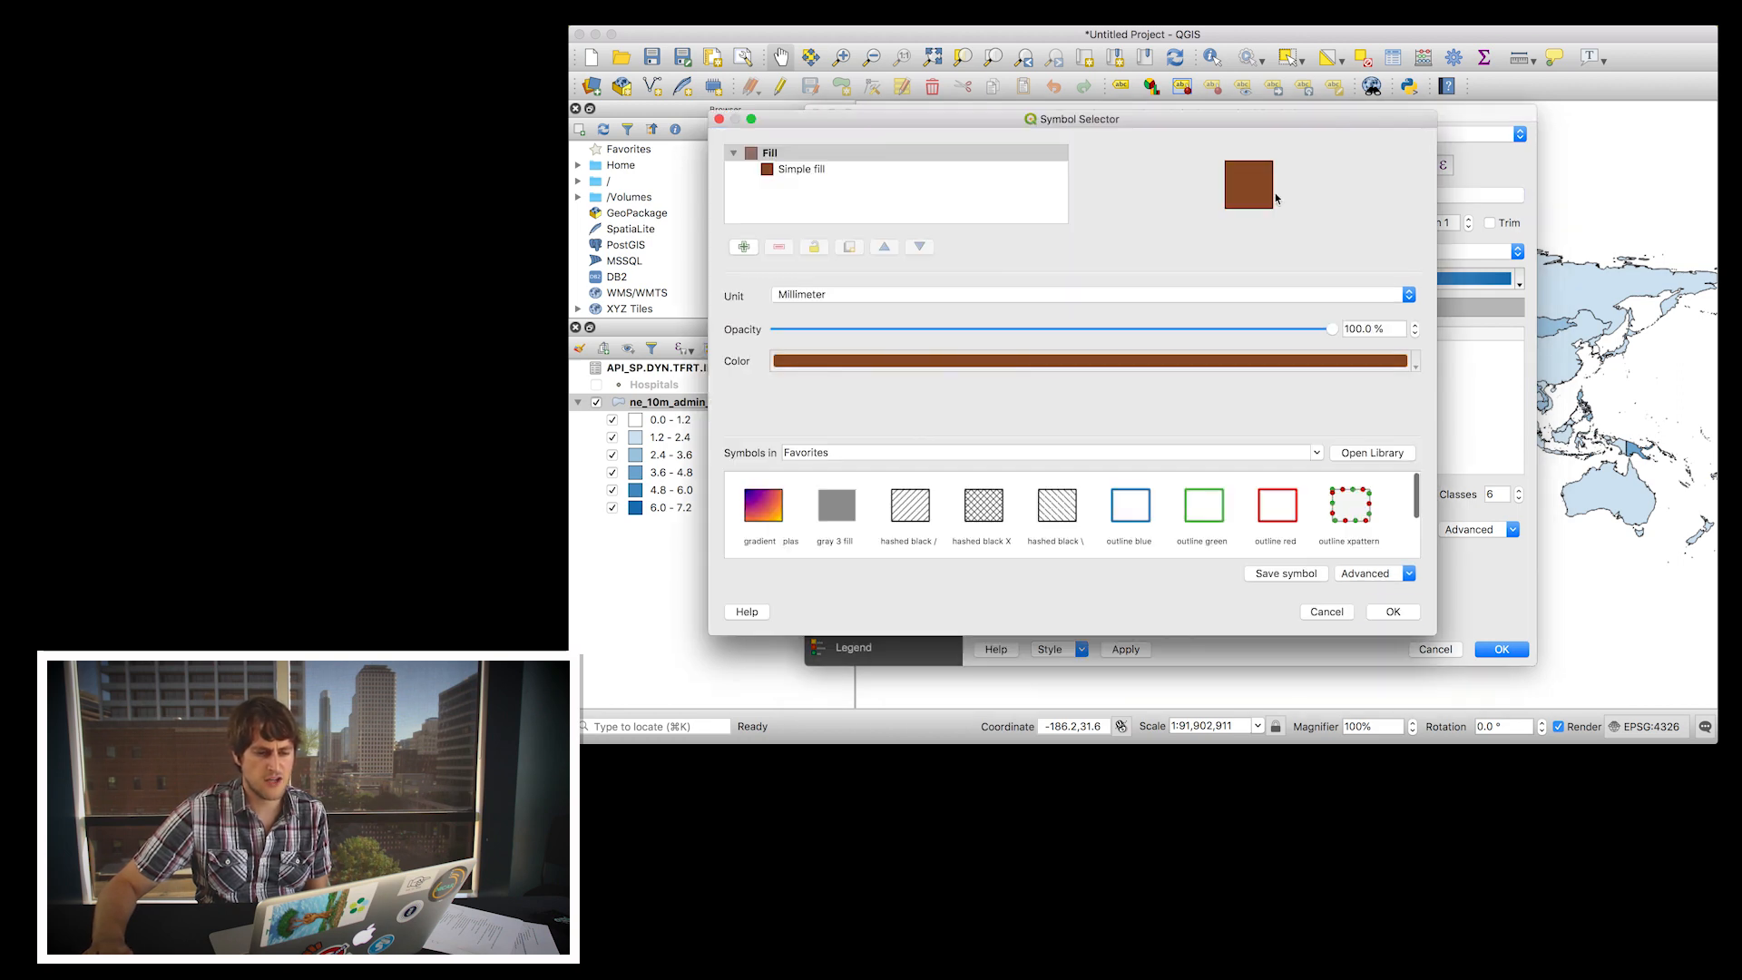
pyautogui.click(792, 171)
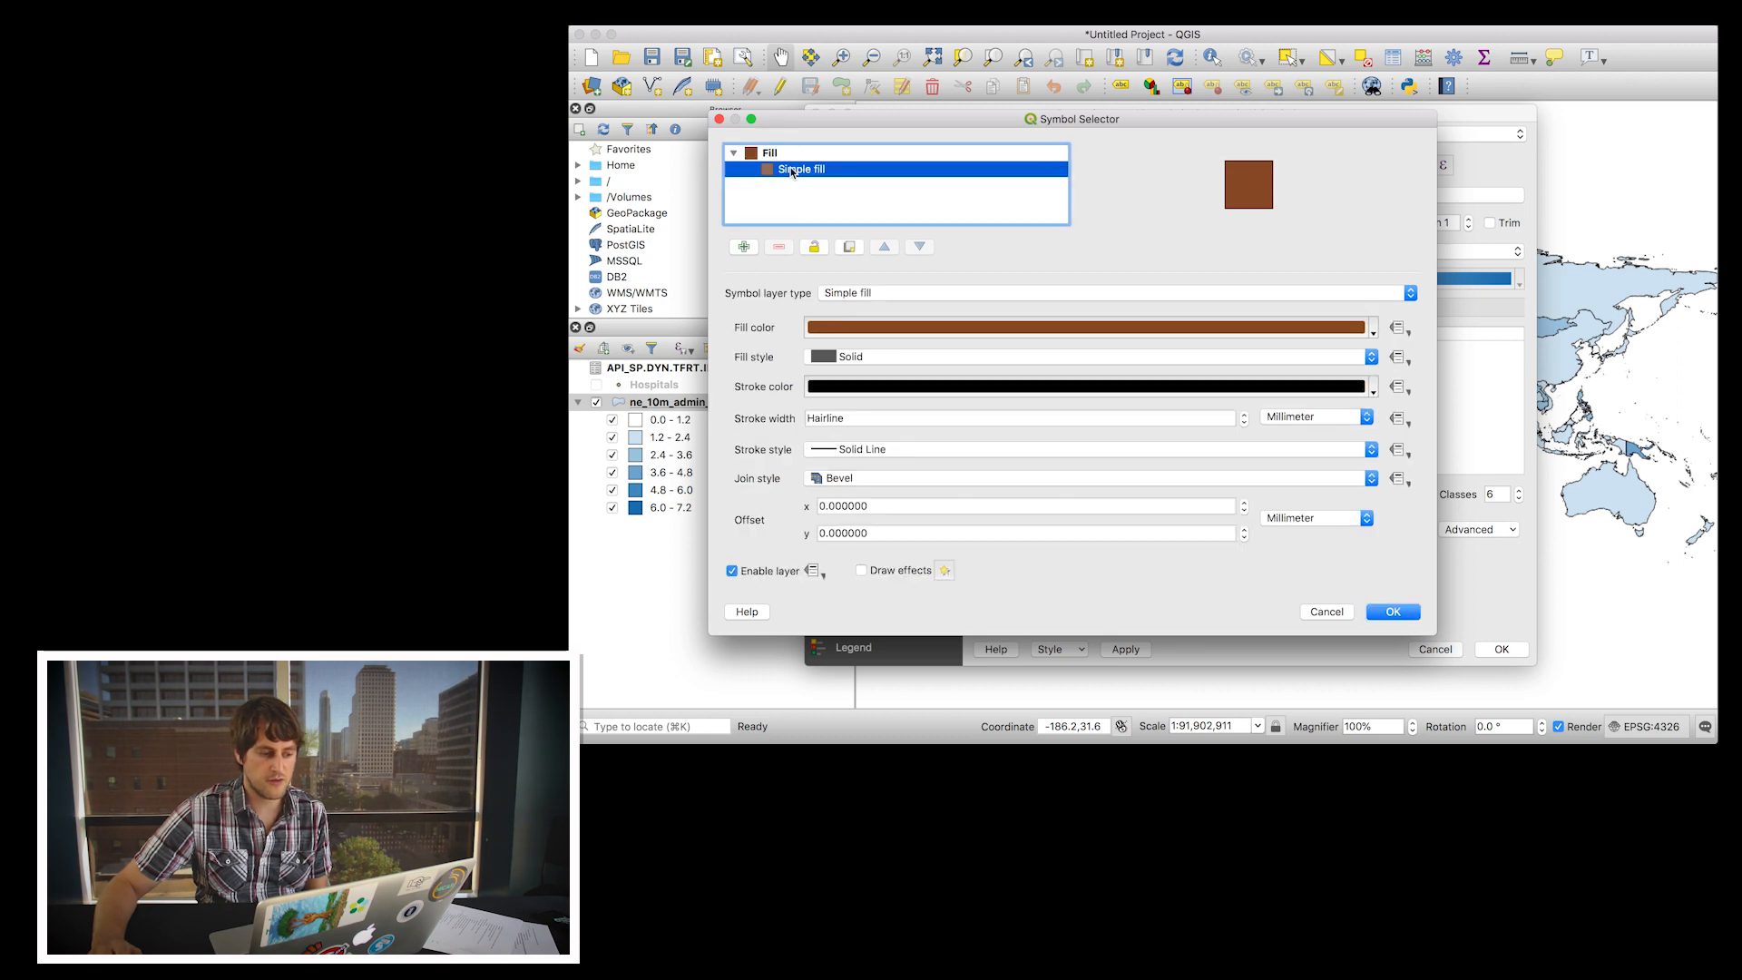
# Step: Set the simple fill's stroke color opacity to 0% and apply the style to the countries layer
pyautogui.click(862, 388)
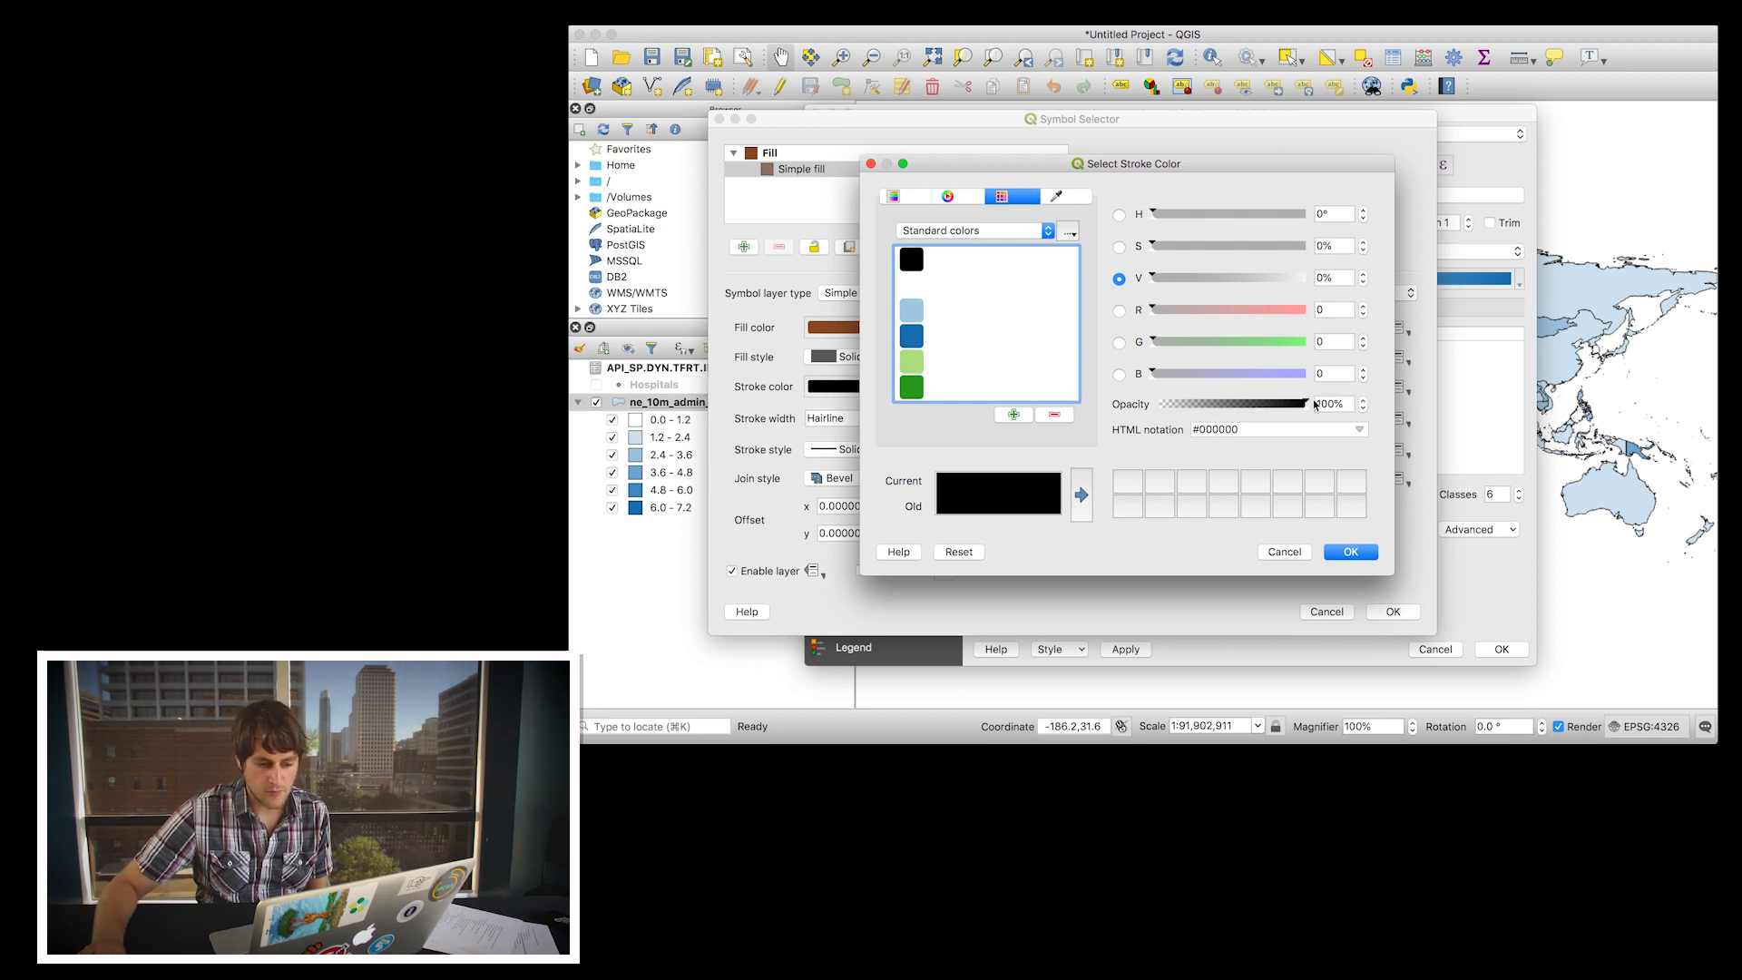
pyautogui.moveTo(1307, 404); pyautogui.dragTo(1133, 408)
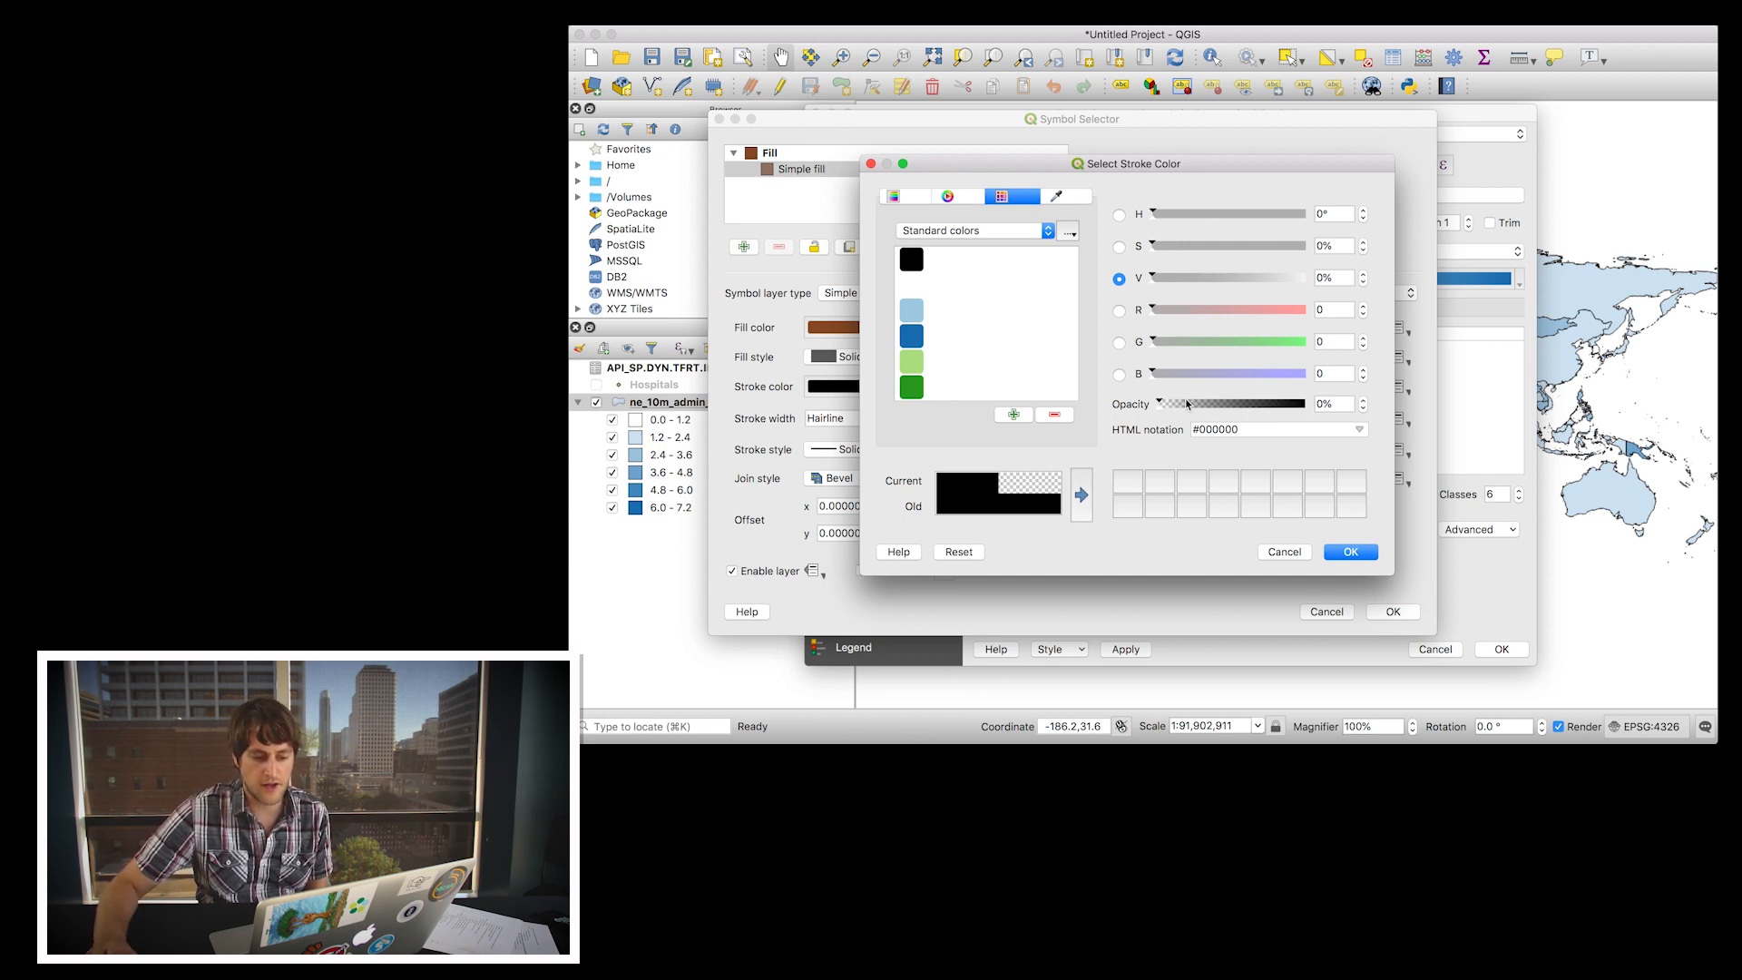
pyautogui.click(1351, 552)
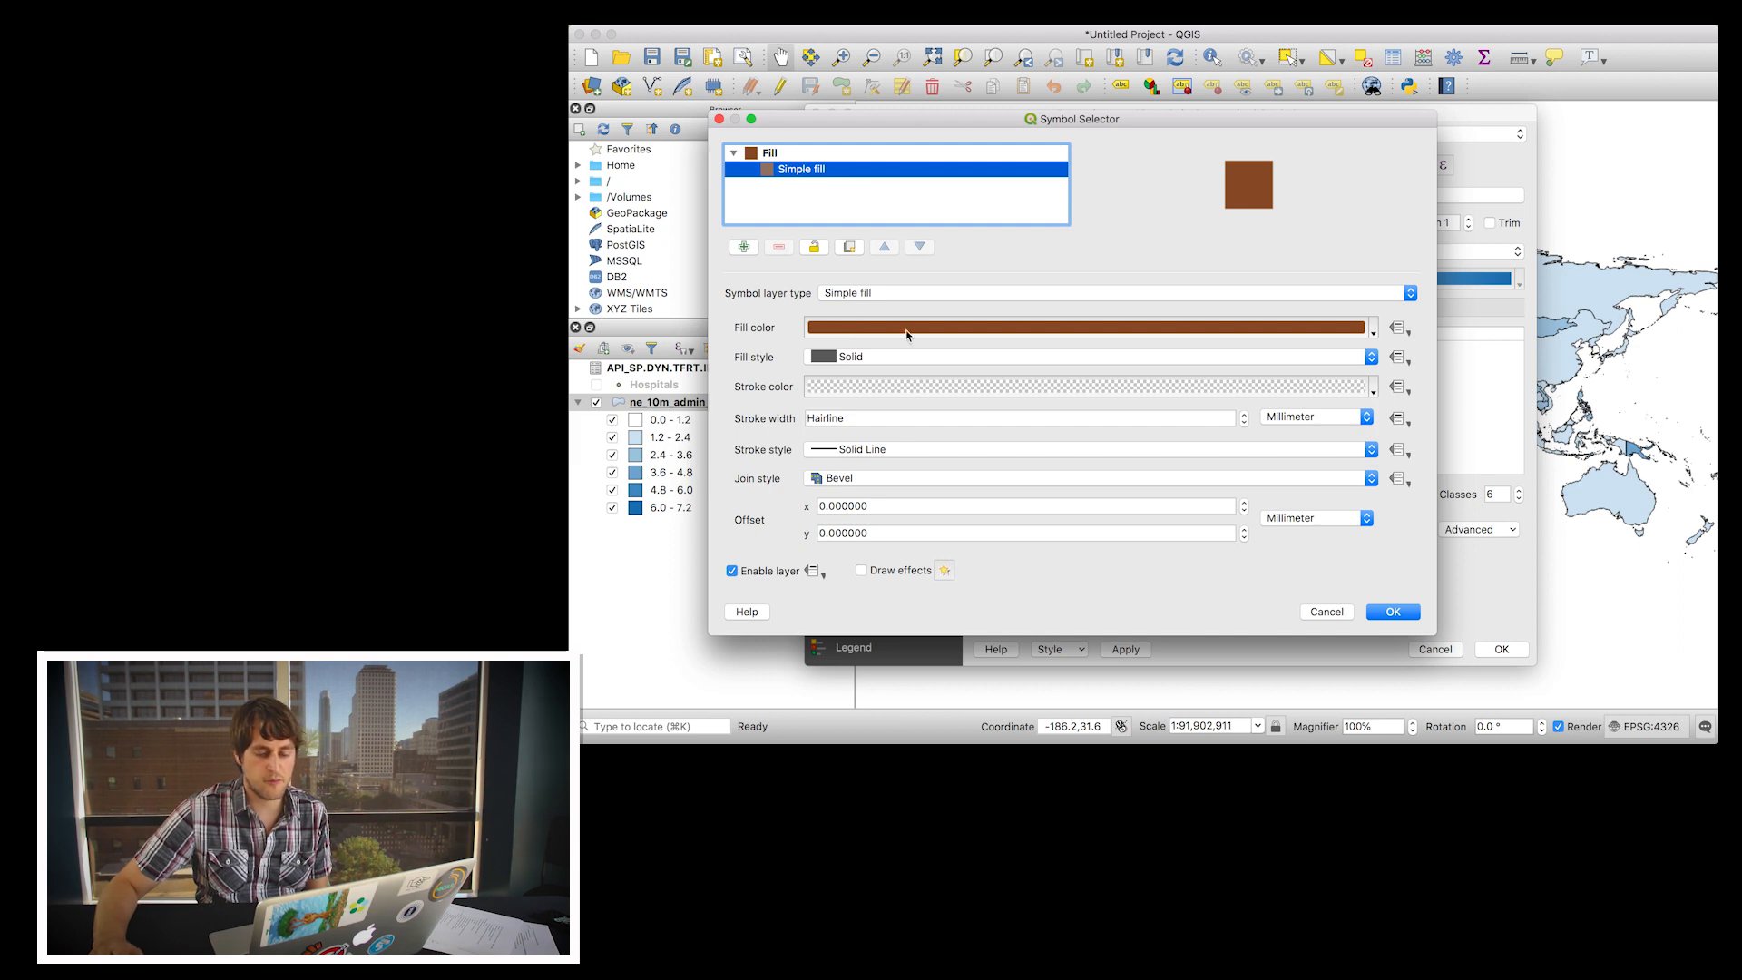
pyautogui.moveTo(907, 333)
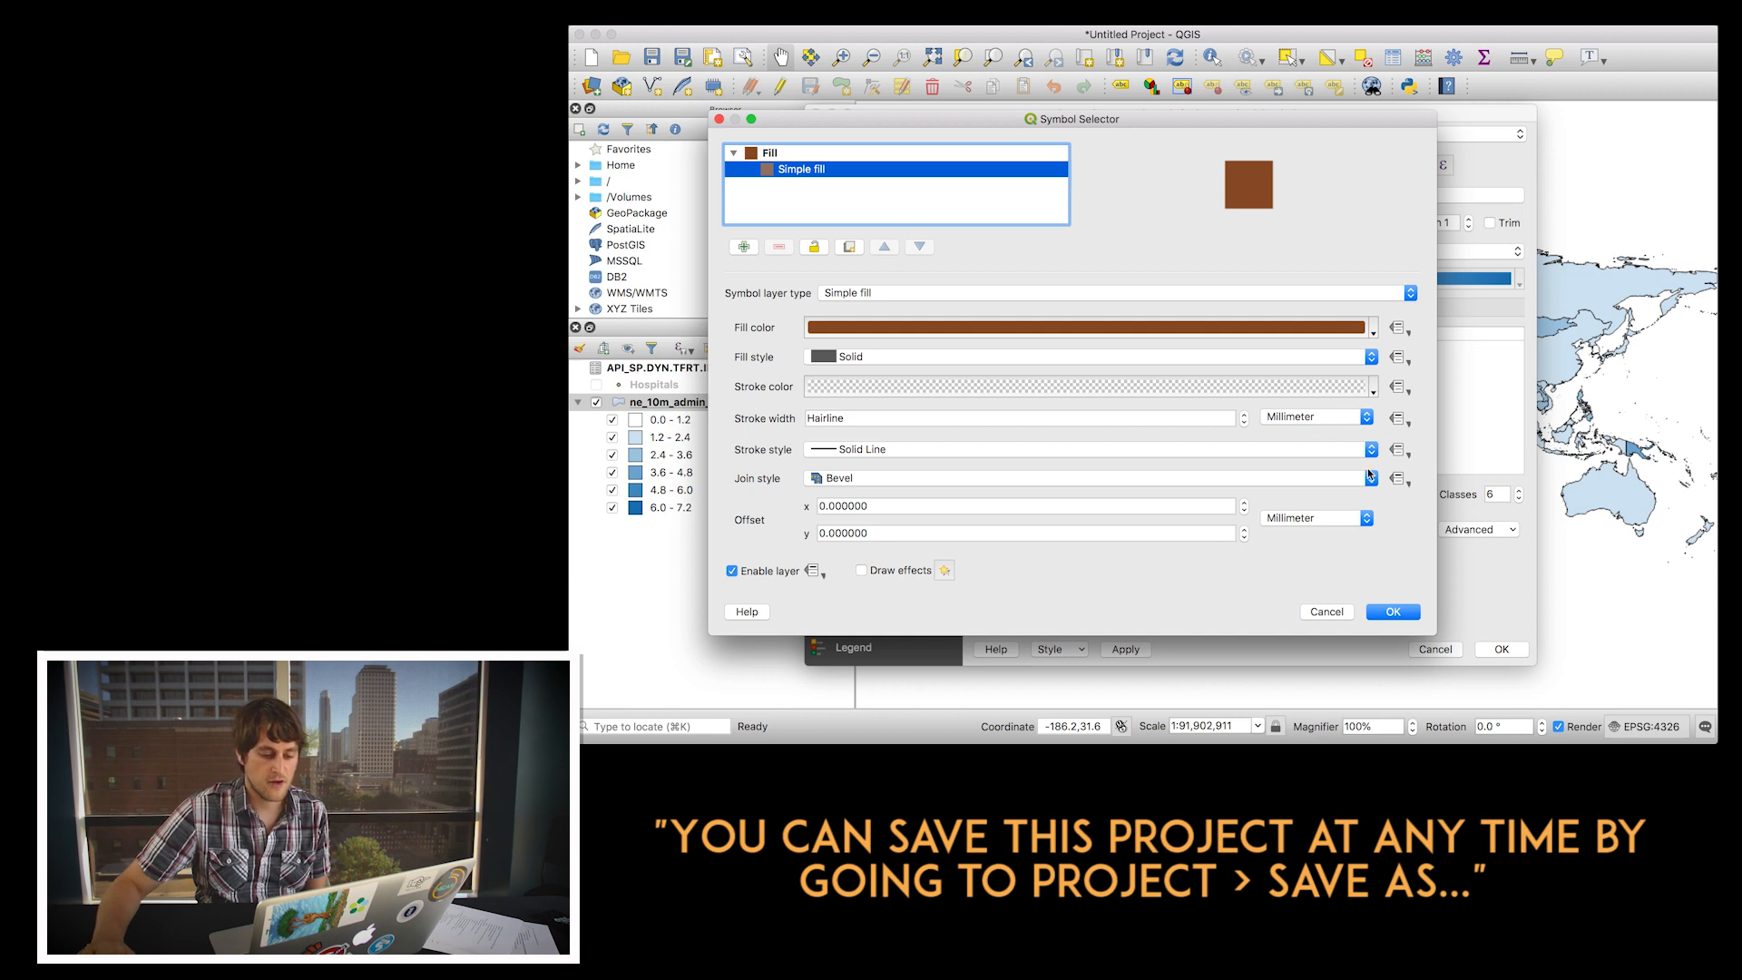
pyautogui.click(1395, 612)
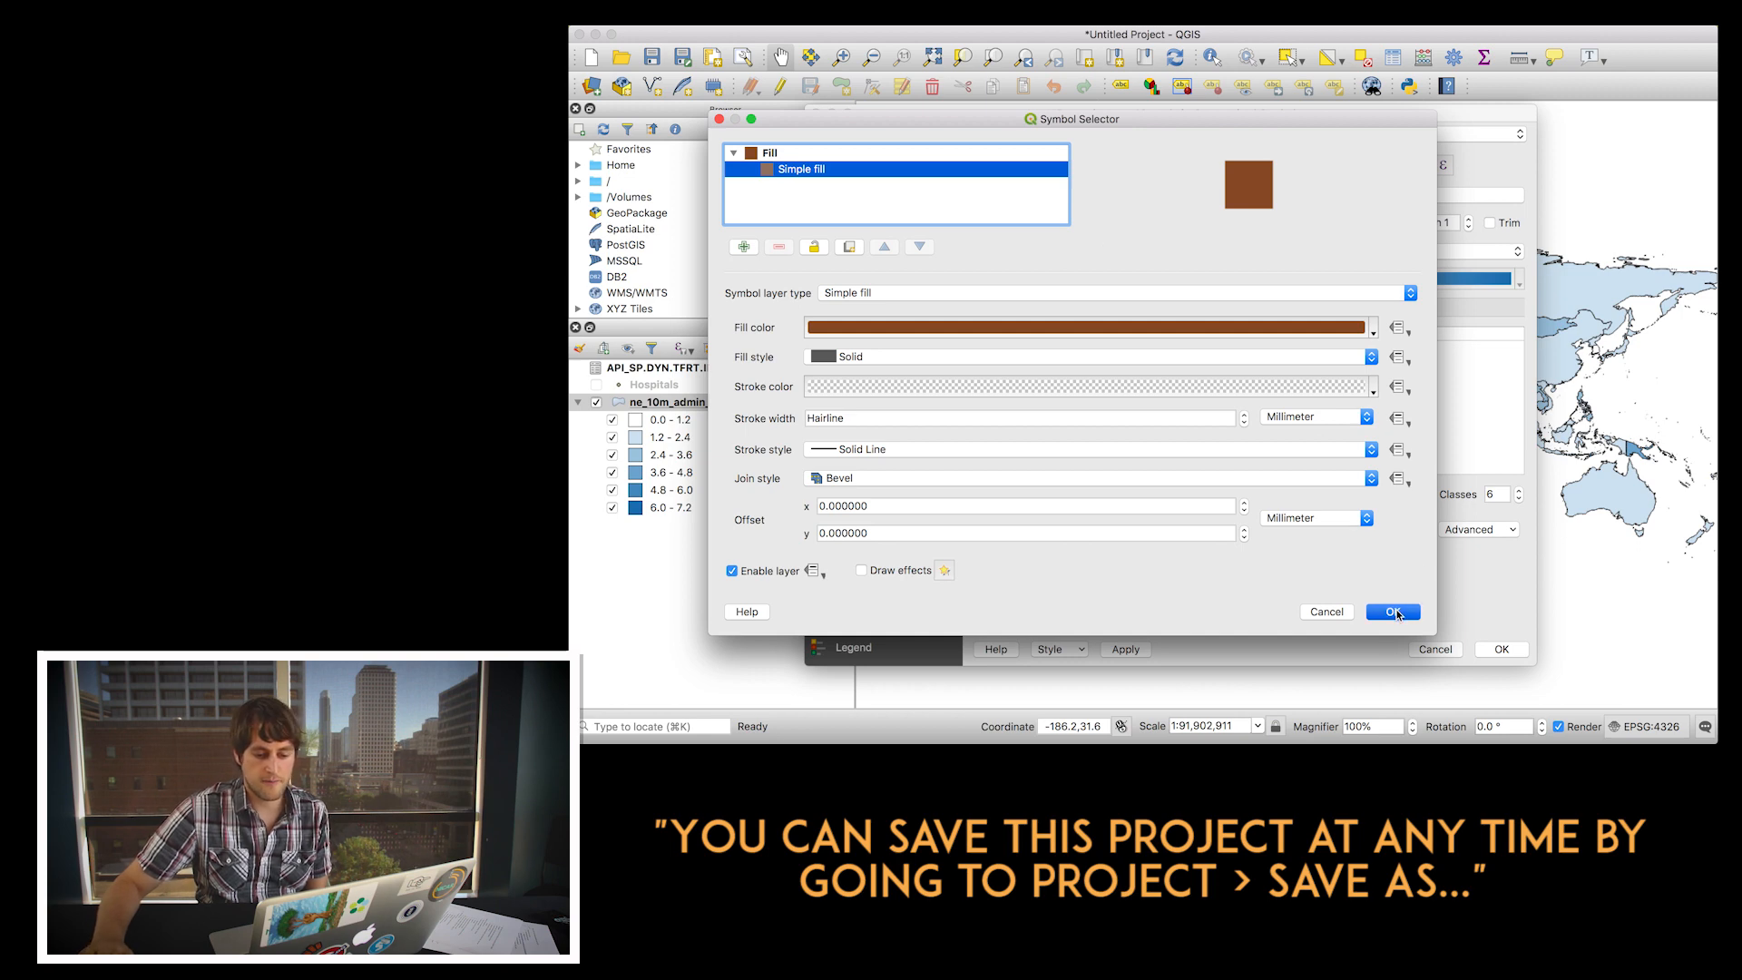
pyautogui.click(1501, 648)
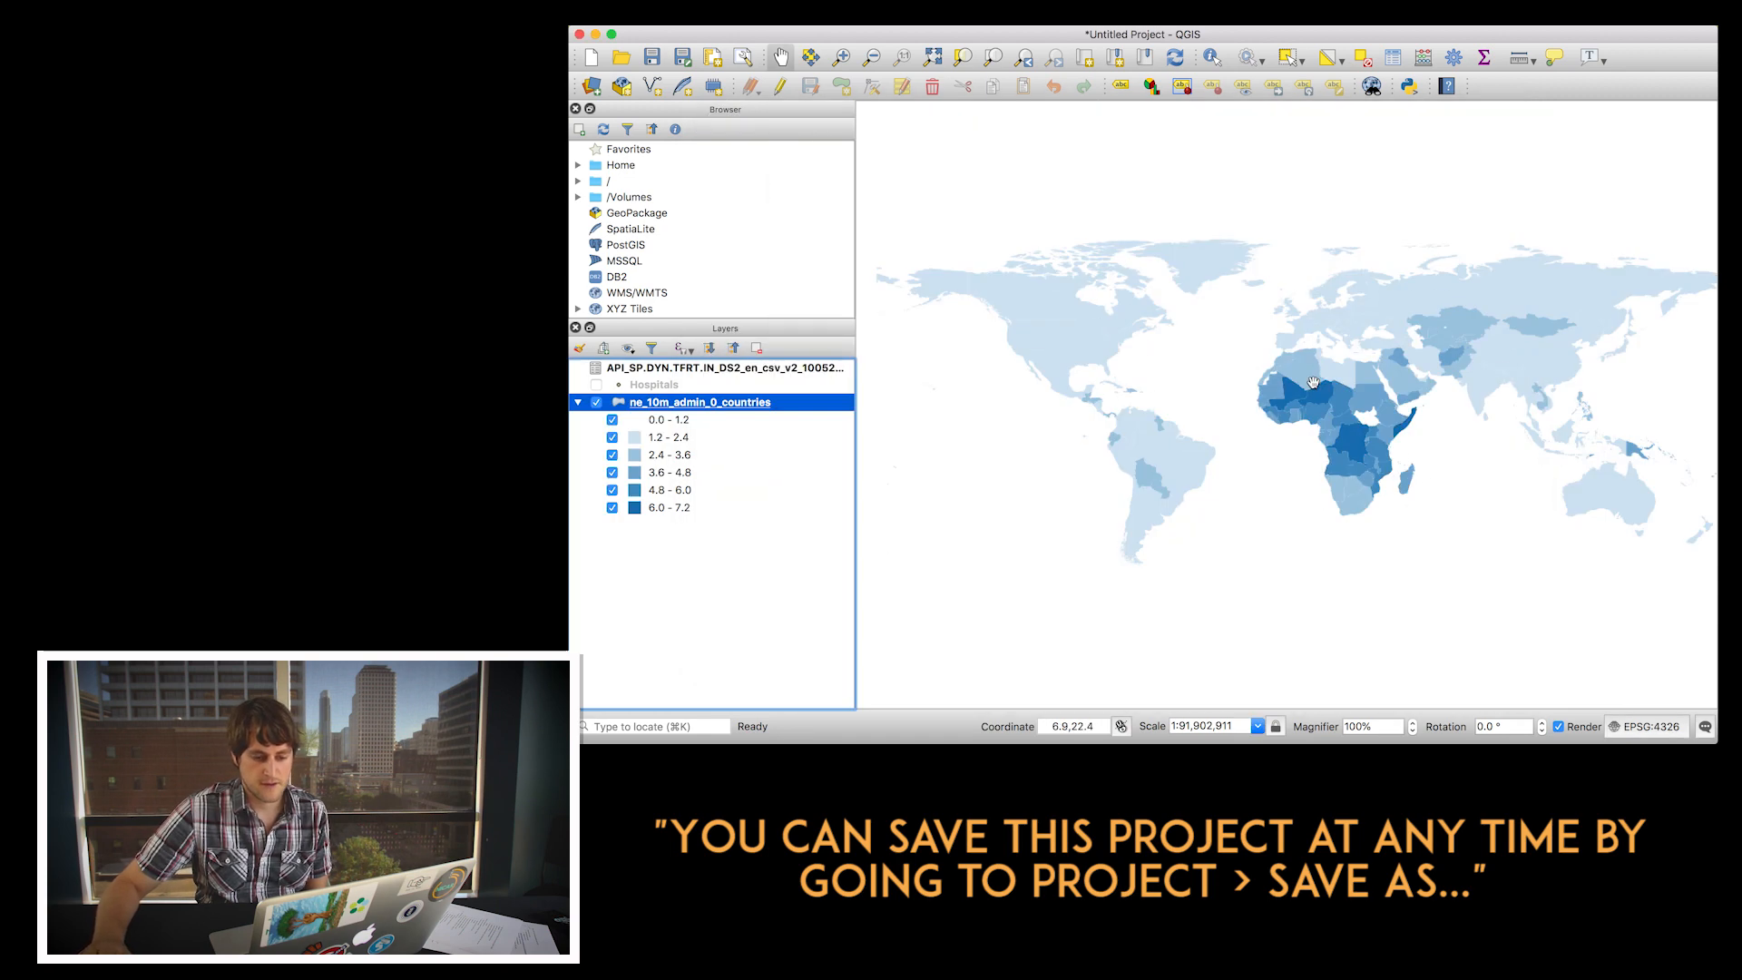
# Step: Examine the restyled countries and their borders across Africa, then in the wider world view
pyautogui.scroll(3, 1317, 397)
pyautogui.scroll(3, 1318, 398)
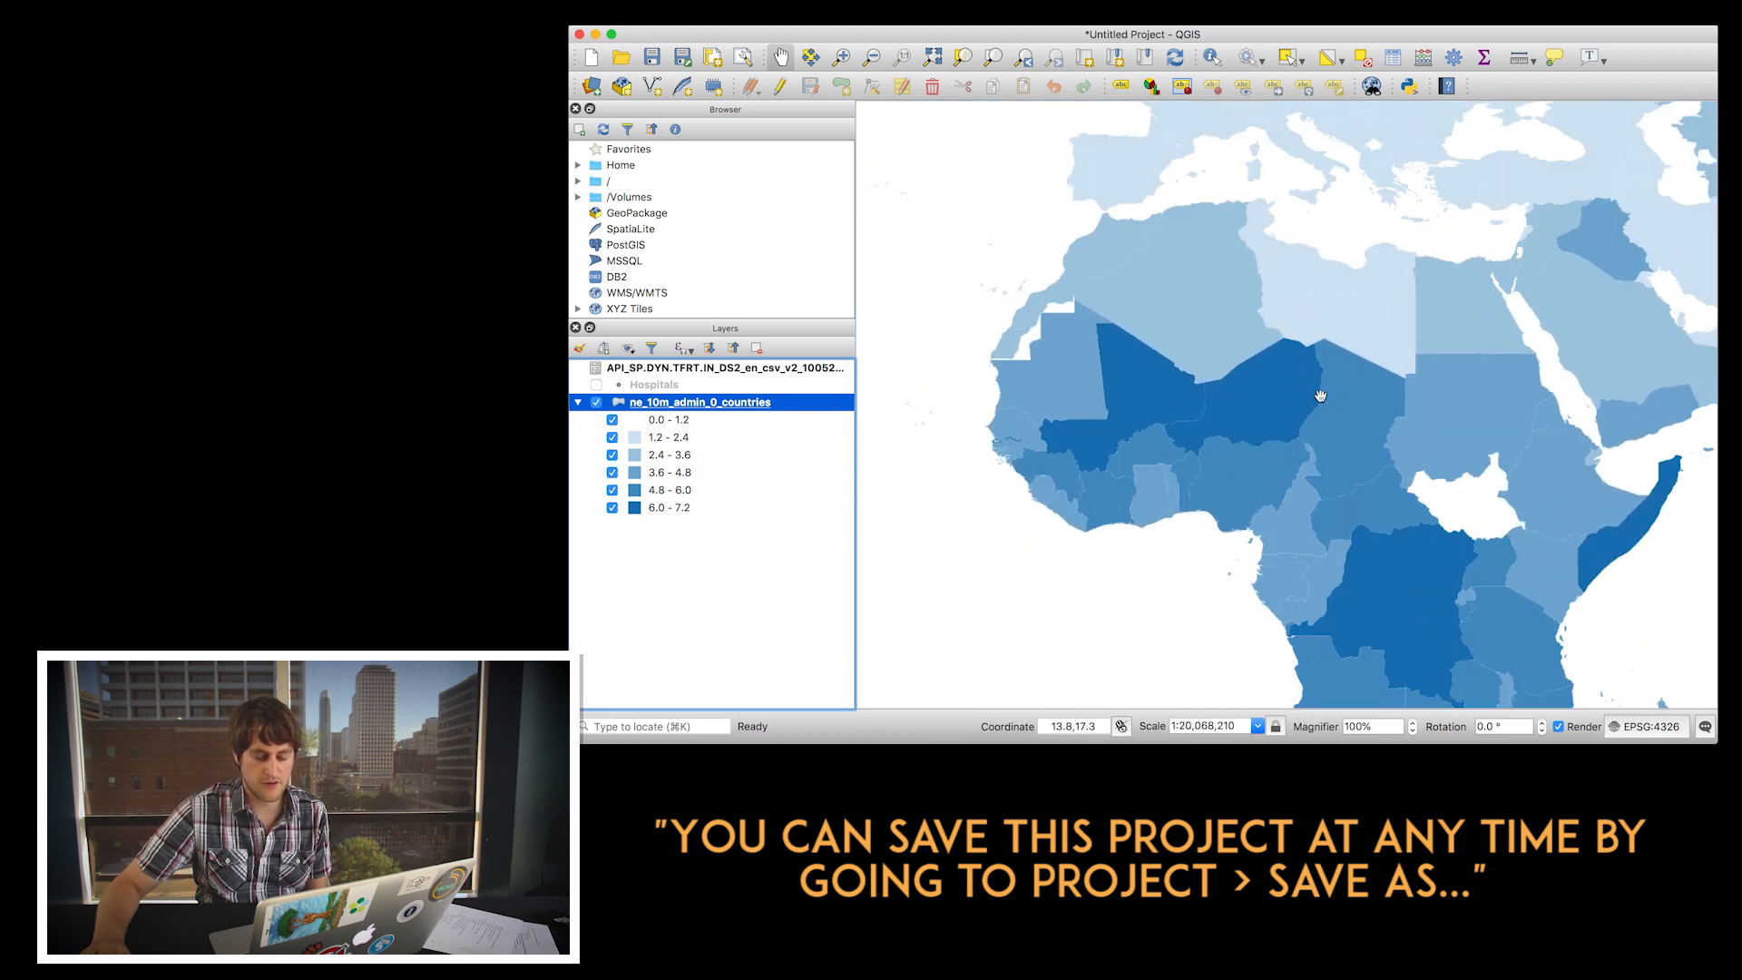
pyautogui.moveTo(1320, 395); pyautogui.dragTo(1268, 293)
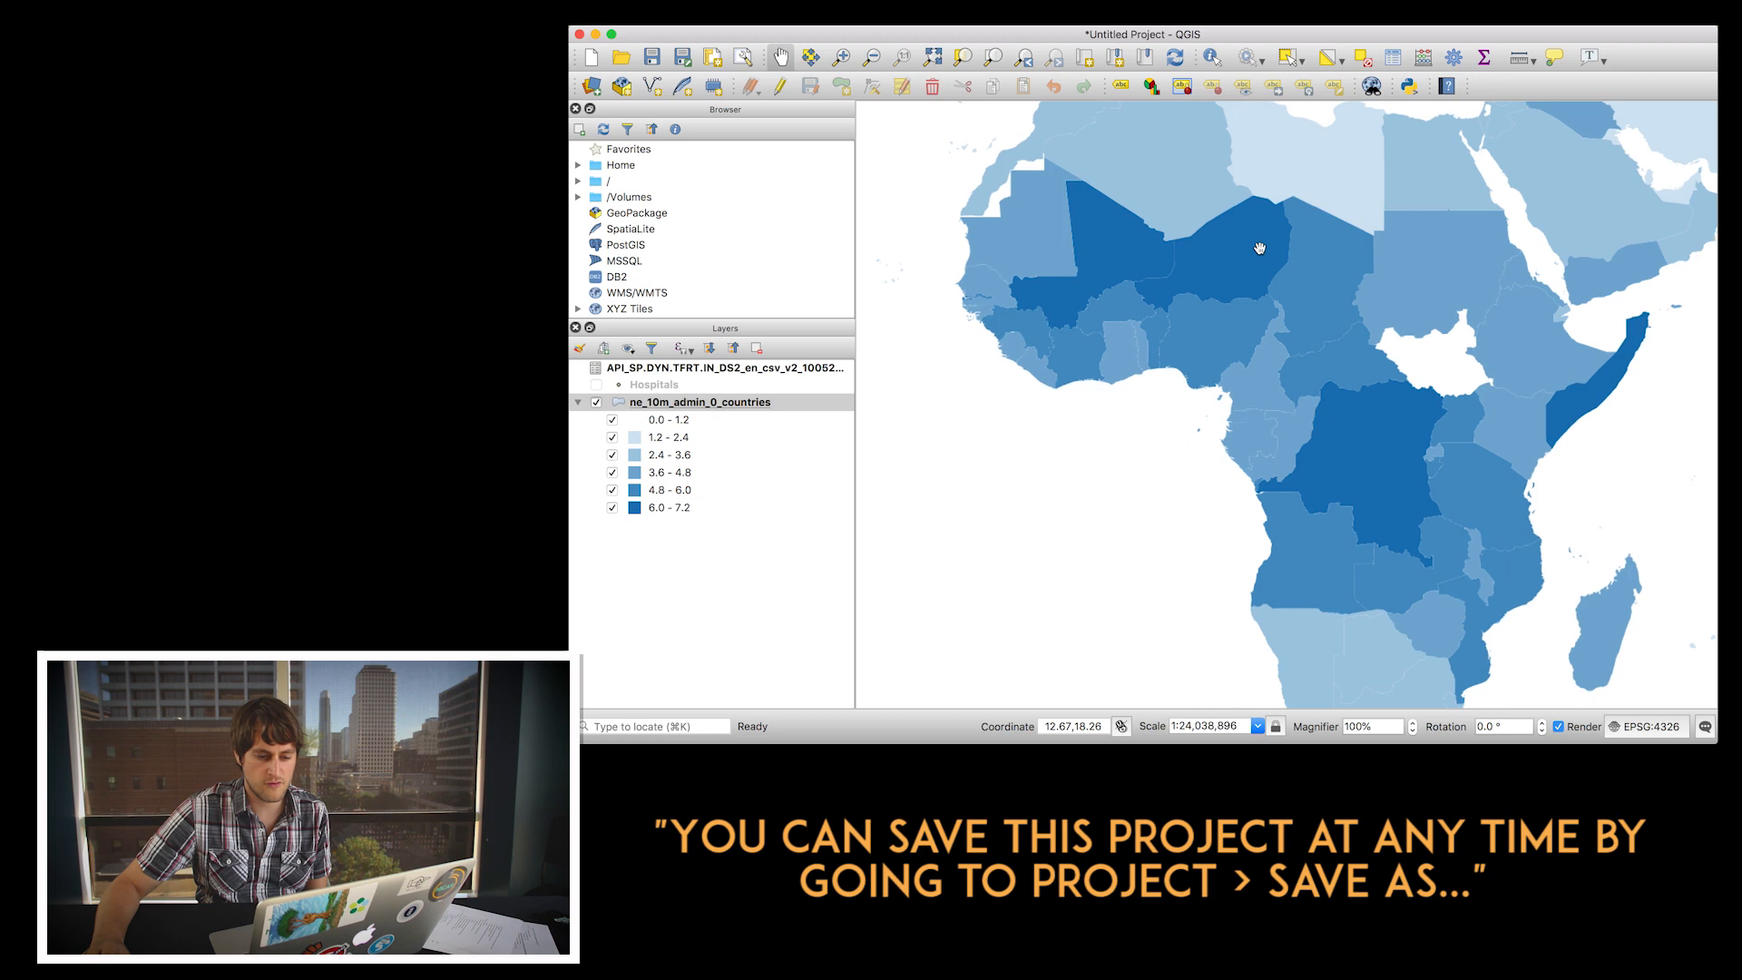
pyautogui.scroll(-3, 1307, 322)
pyautogui.scroll(-3, 1341, 346)
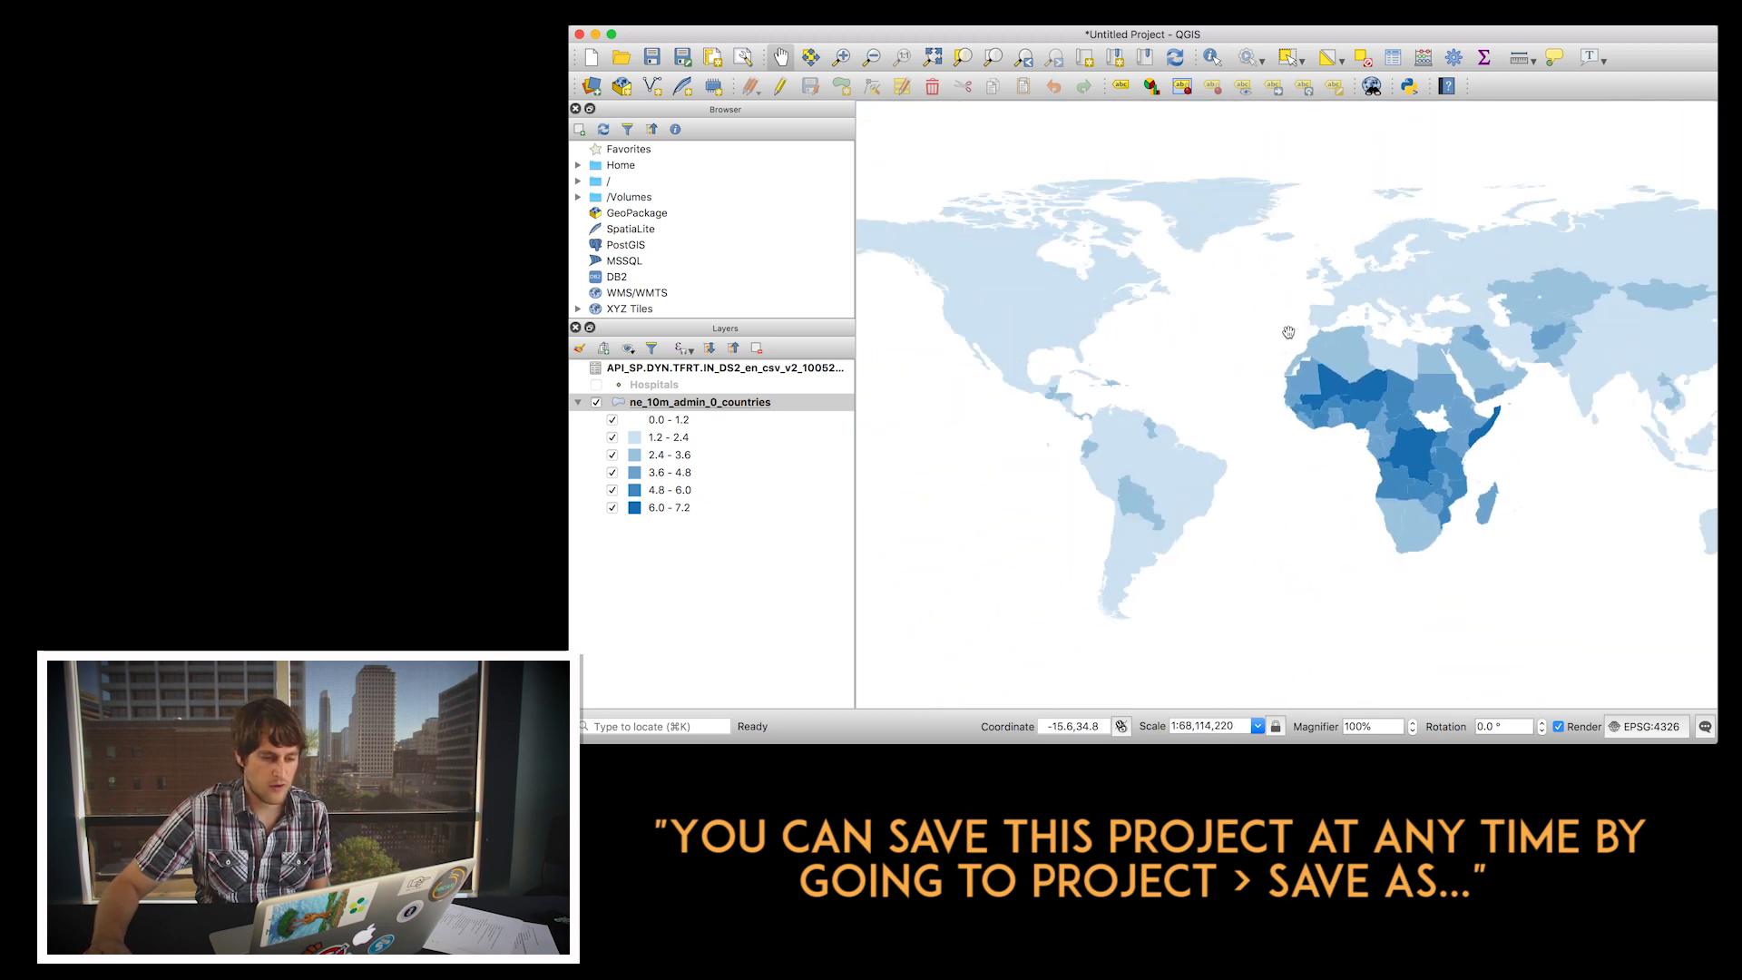